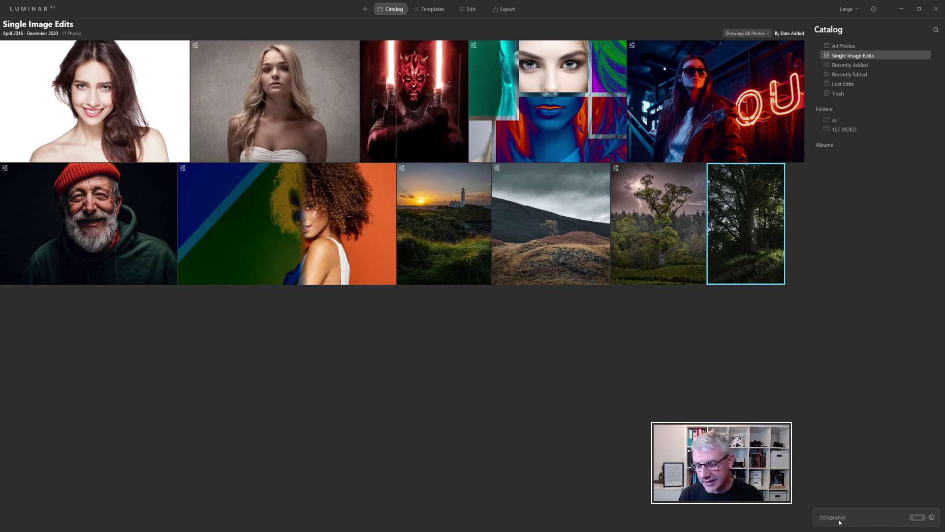
Browse the catalog photos and show the forest RAW photo's details: ISO 160, 13.2 mm, f/5.6, 1/60 s
click(564, 218)
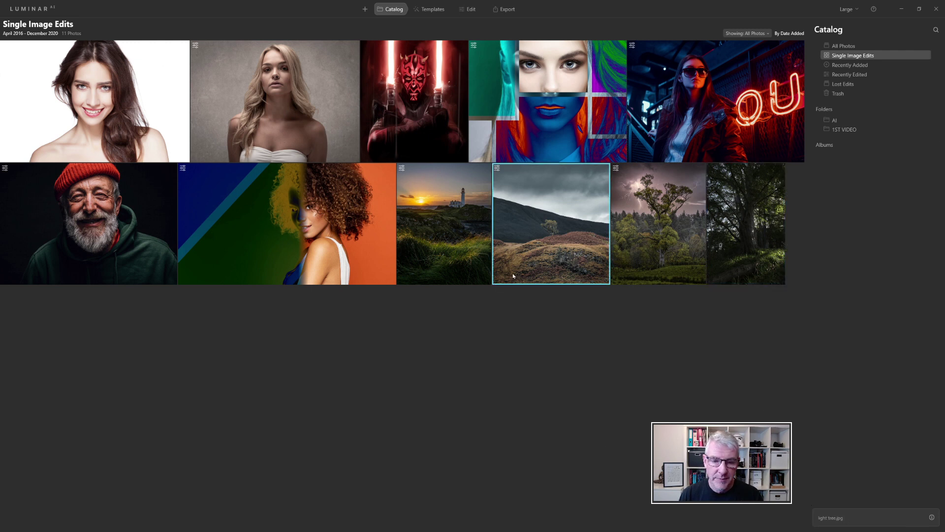
click(158, 90)
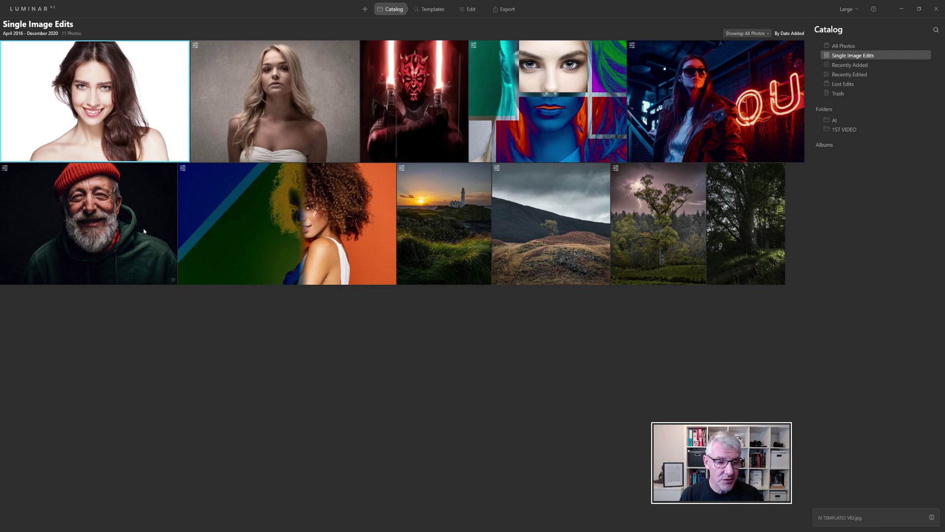
click(99, 221)
click(267, 105)
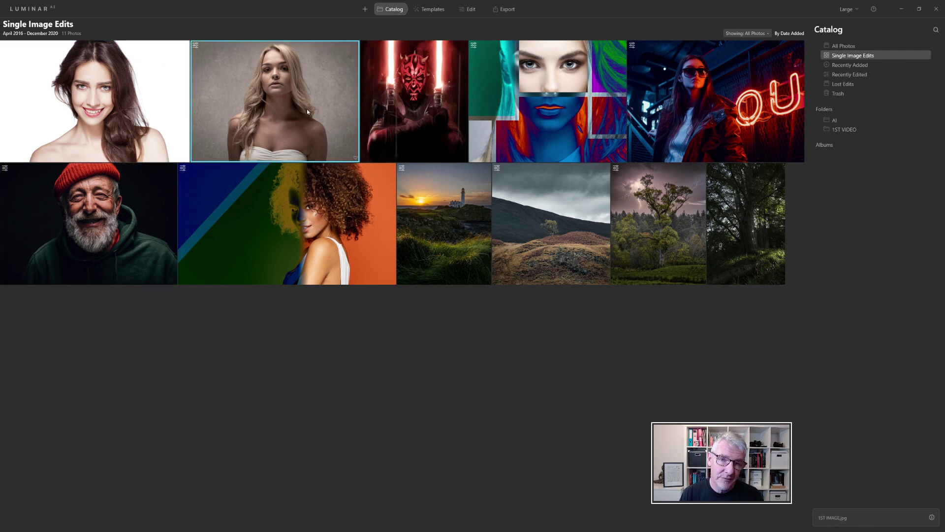
click(402, 278)
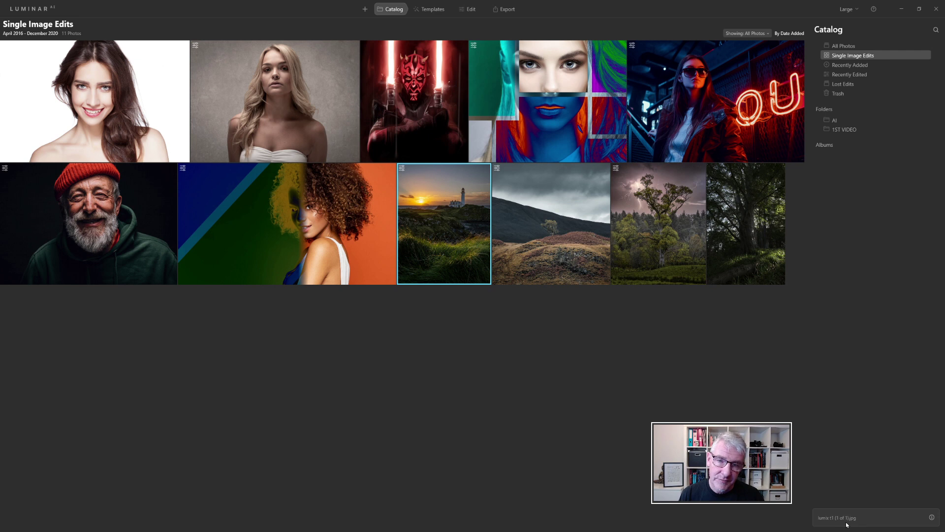
click(932, 518)
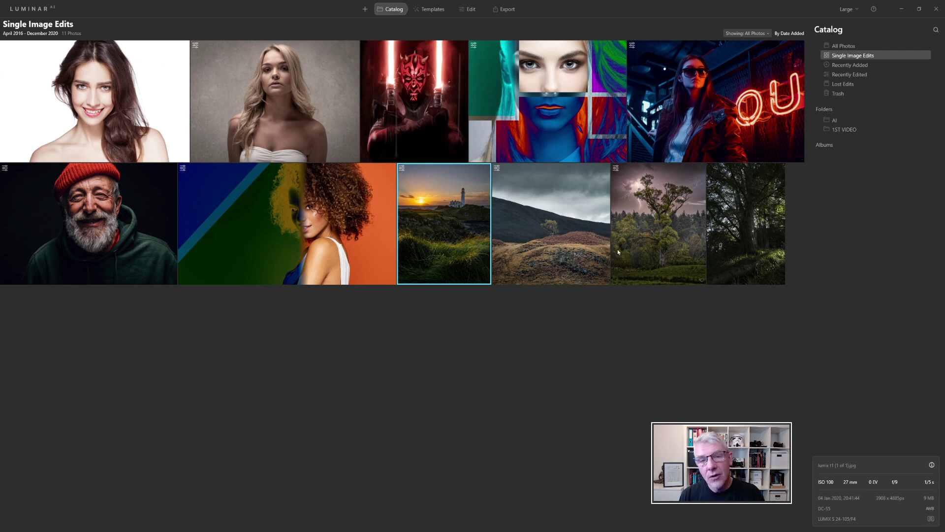
click(741, 239)
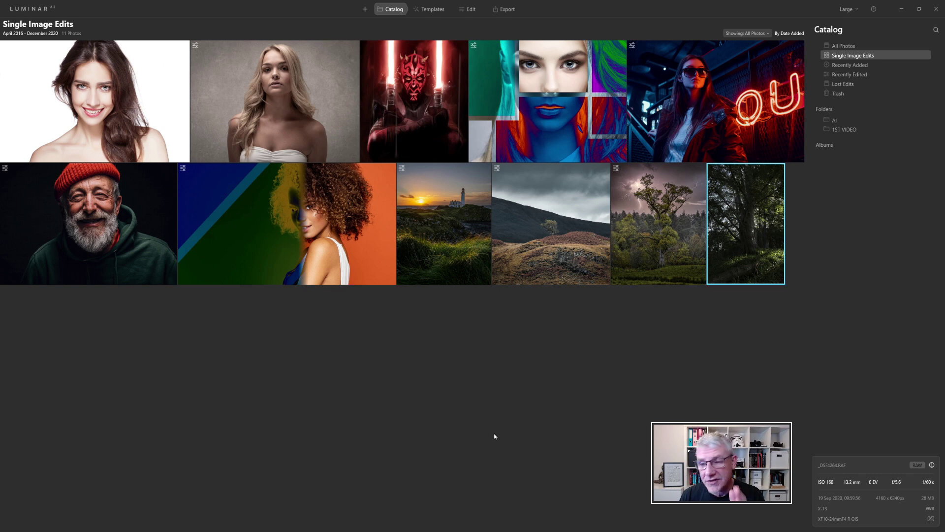
click(857, 10)
click(852, 25)
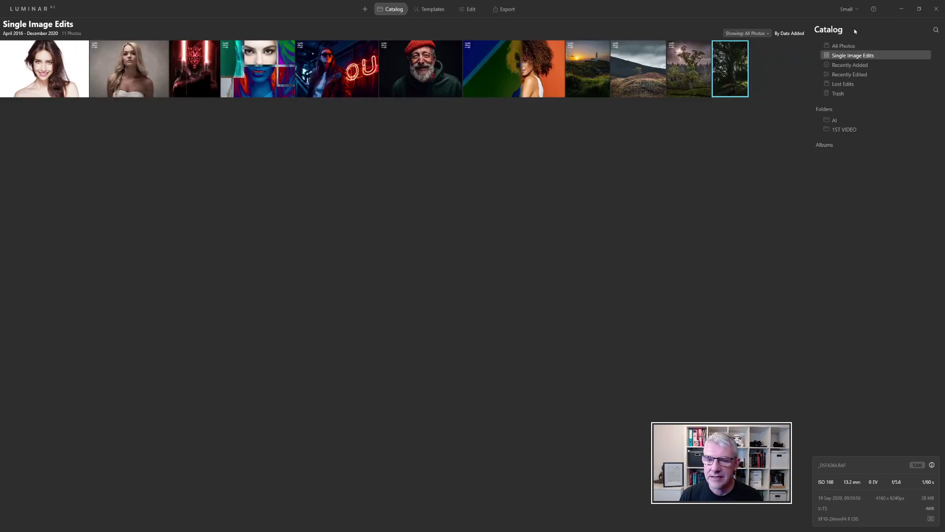
click(856, 10)
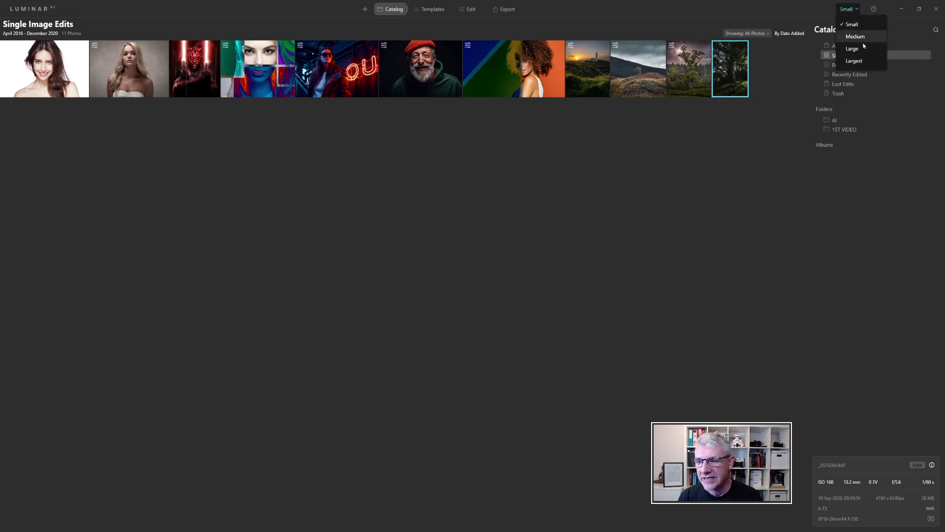
click(862, 61)
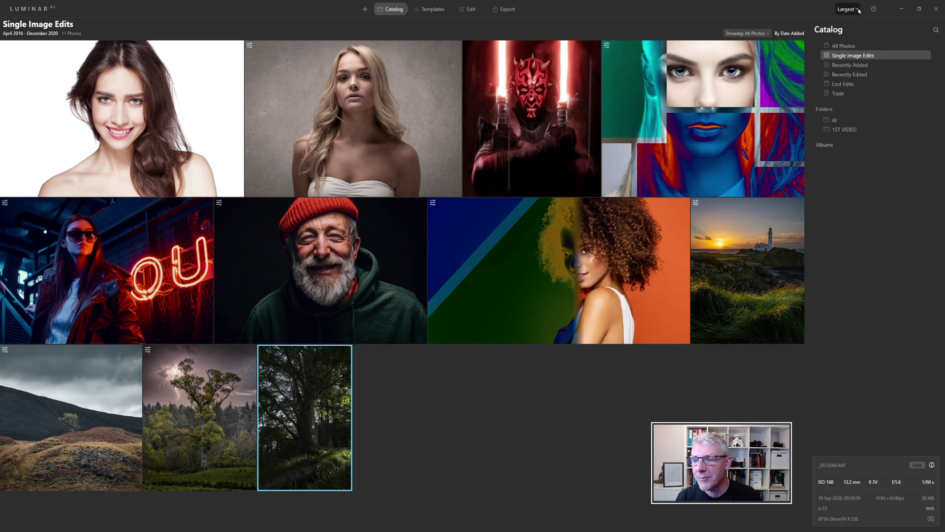
click(847, 9)
click(848, 52)
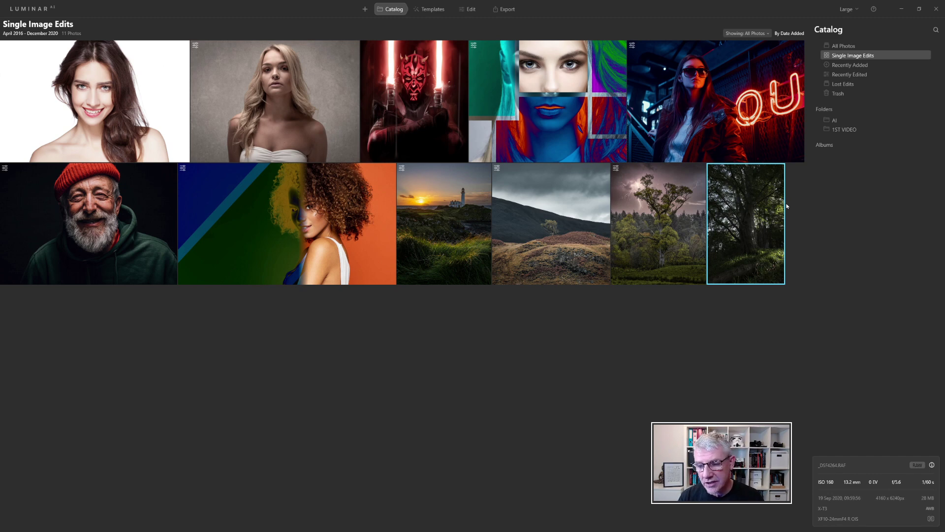
double_click(745, 222)
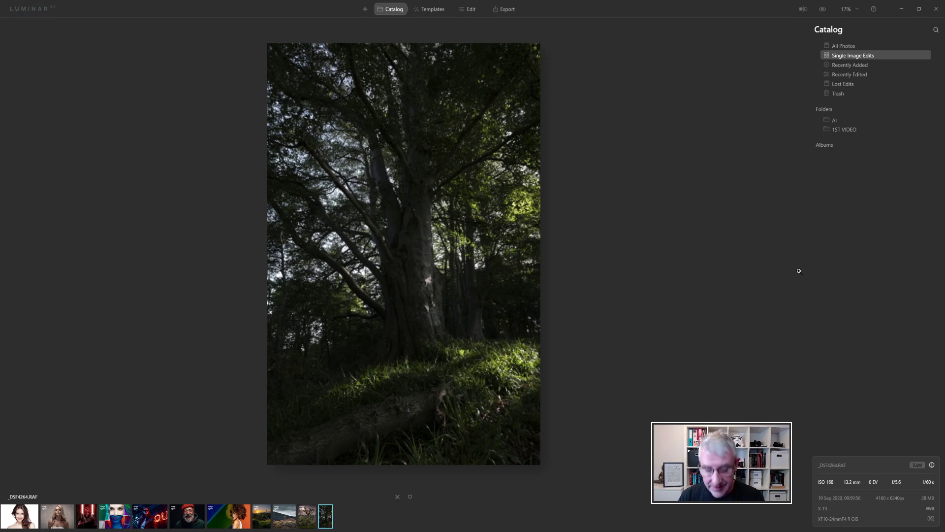
key(Escape)
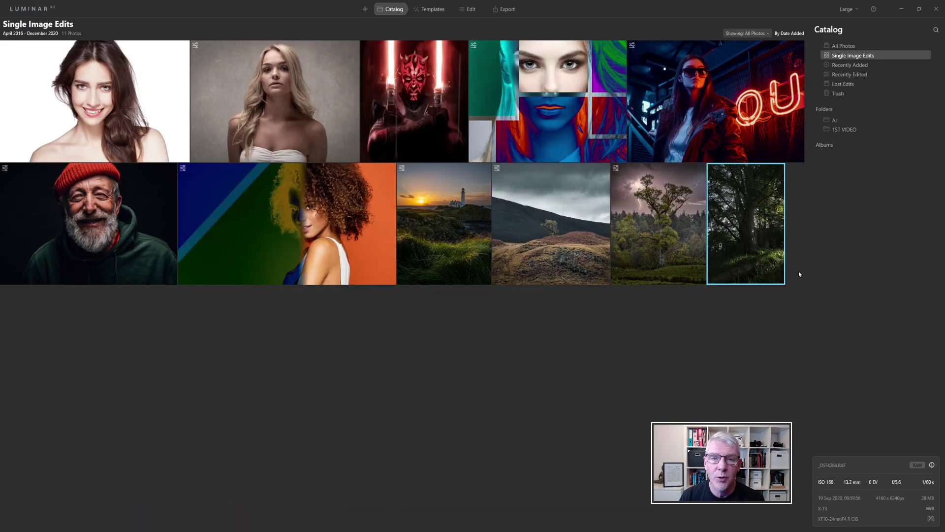
Open the forest photo alone and browse its suggested templates like Urban Style, Essentials and Landscape
double_click(765, 244)
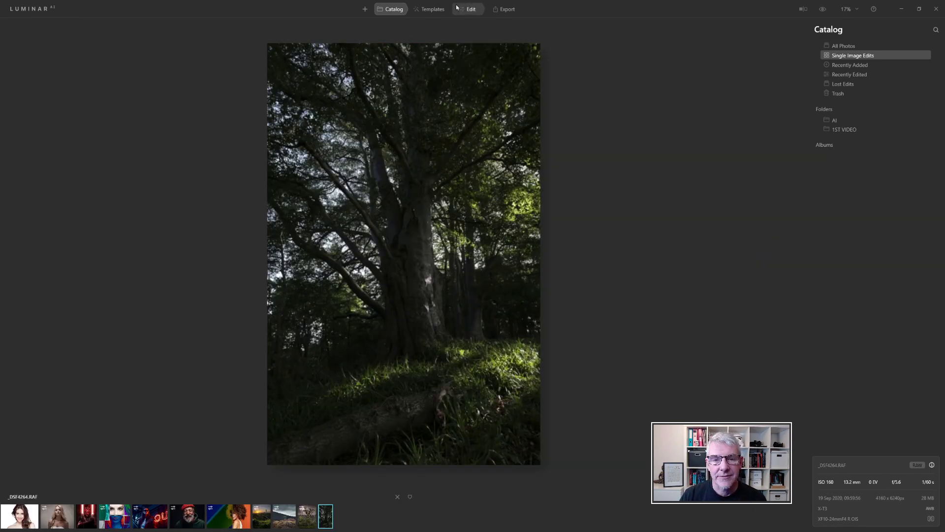
click(442, 11)
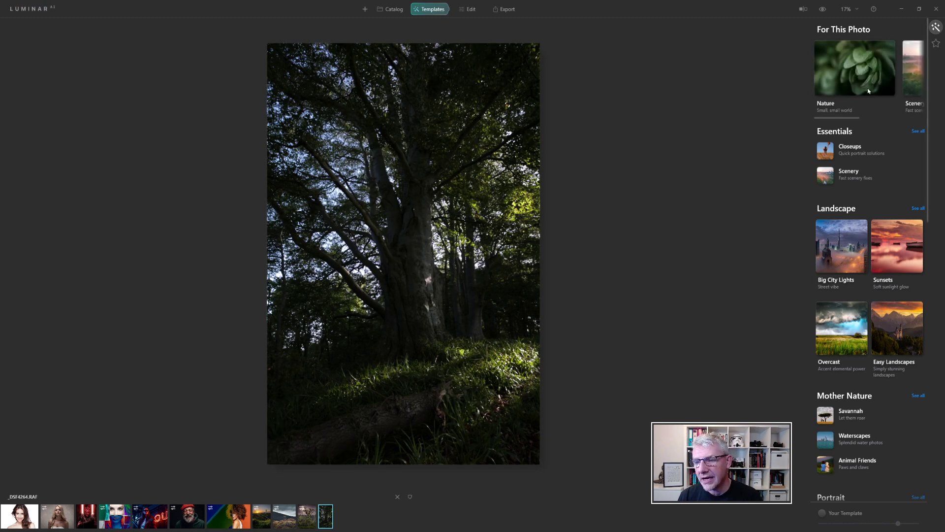
scroll(841, 73, right, 3)
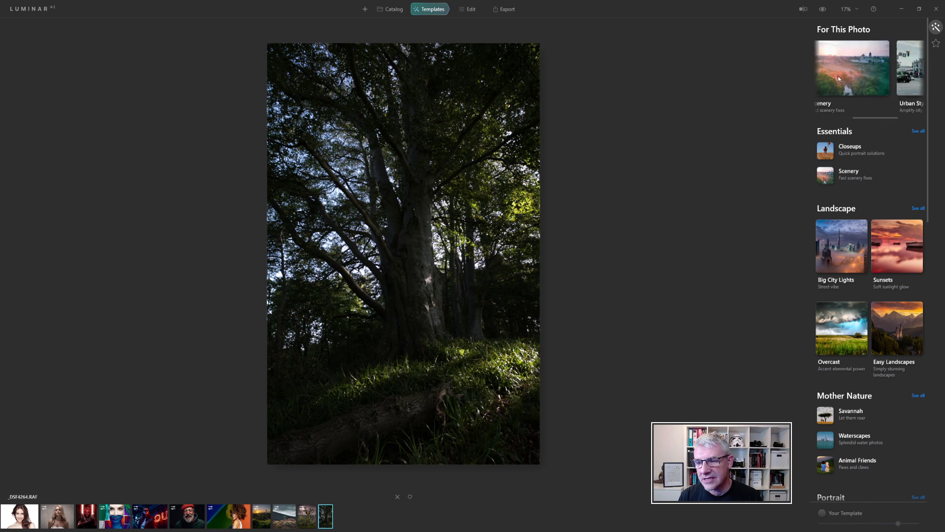
scroll(838, 77, right, 2)
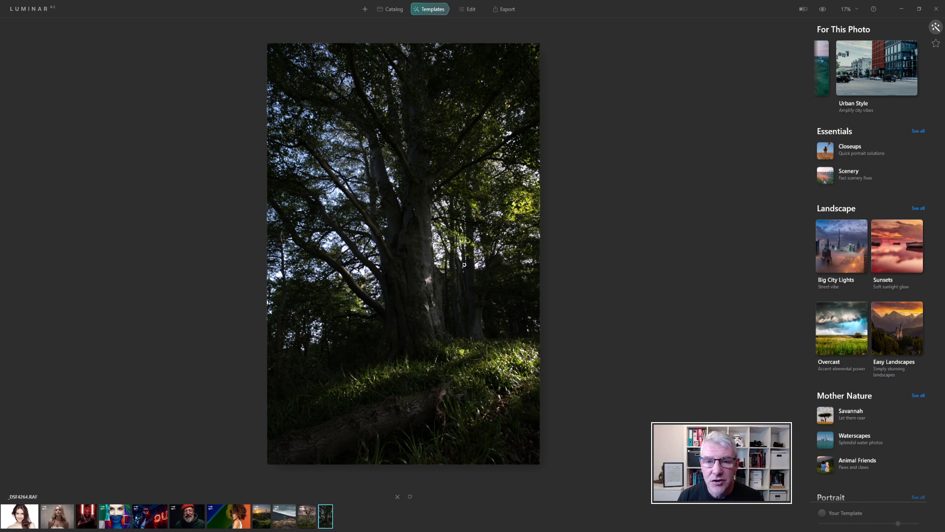
In Edit, set Enhance AI Accent to 42, Structure Amount to 25 and Small Details to 12
click(468, 10)
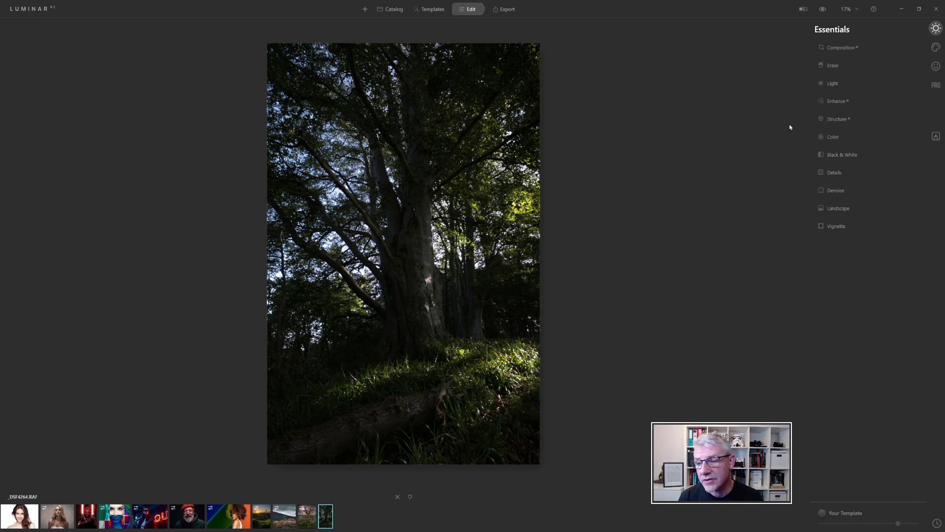
click(838, 101)
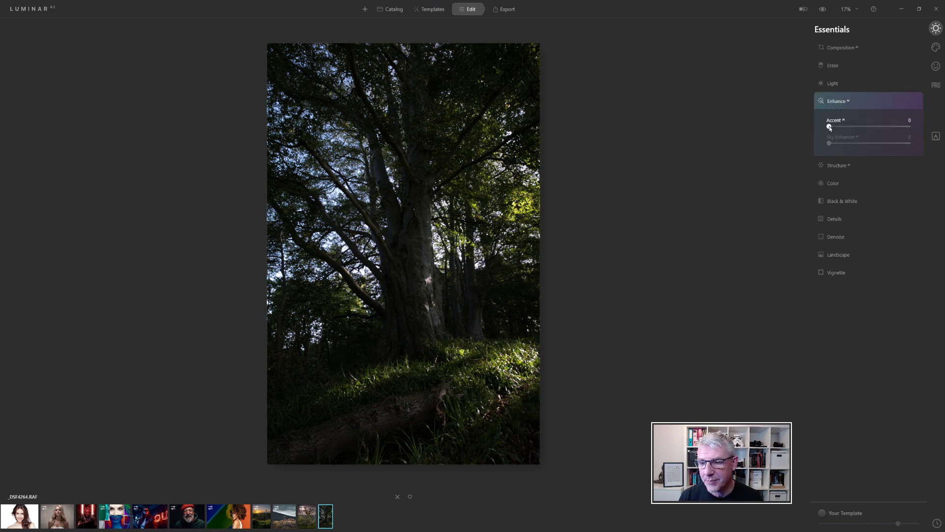
drag(829, 127, 862, 129)
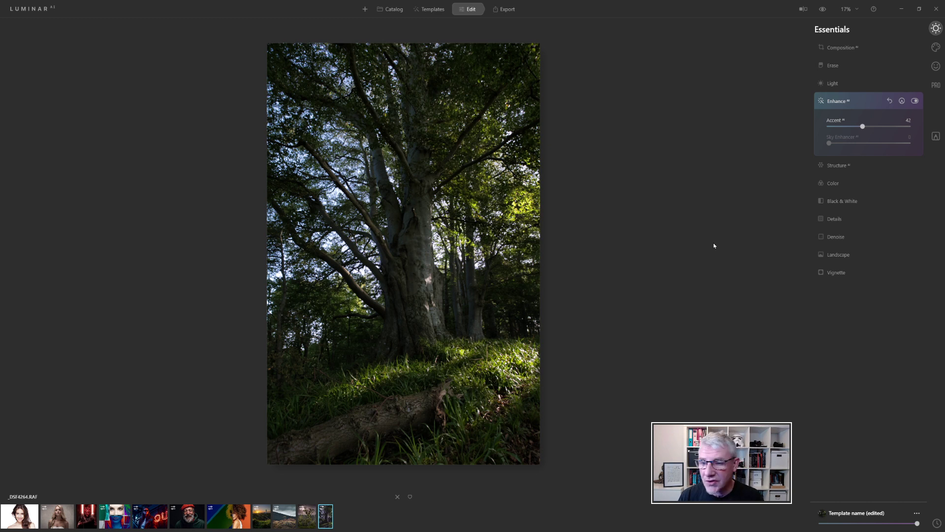
click(841, 166)
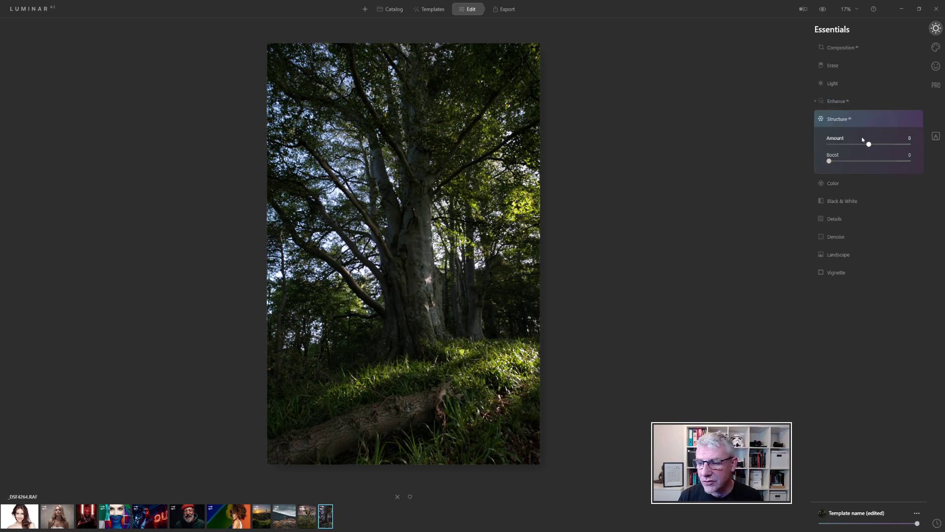
drag(868, 145, 878, 146)
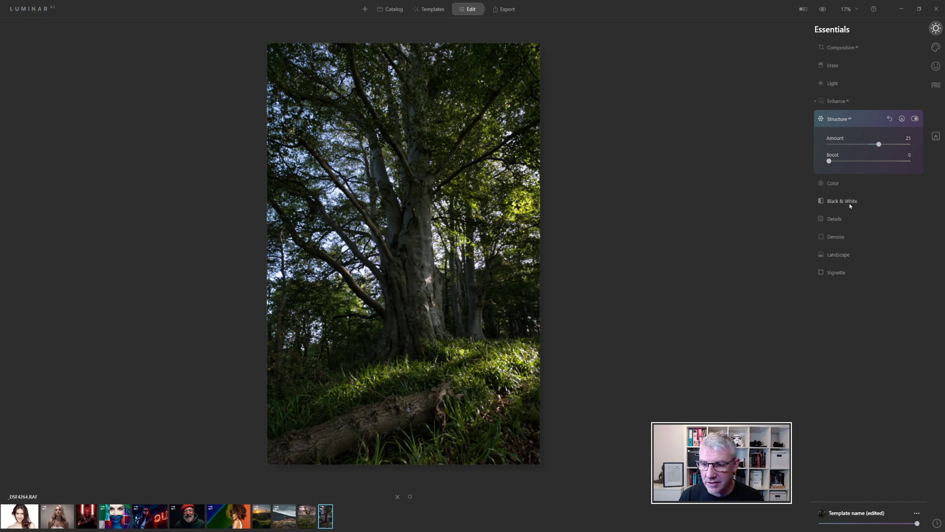
click(831, 184)
click(832, 137)
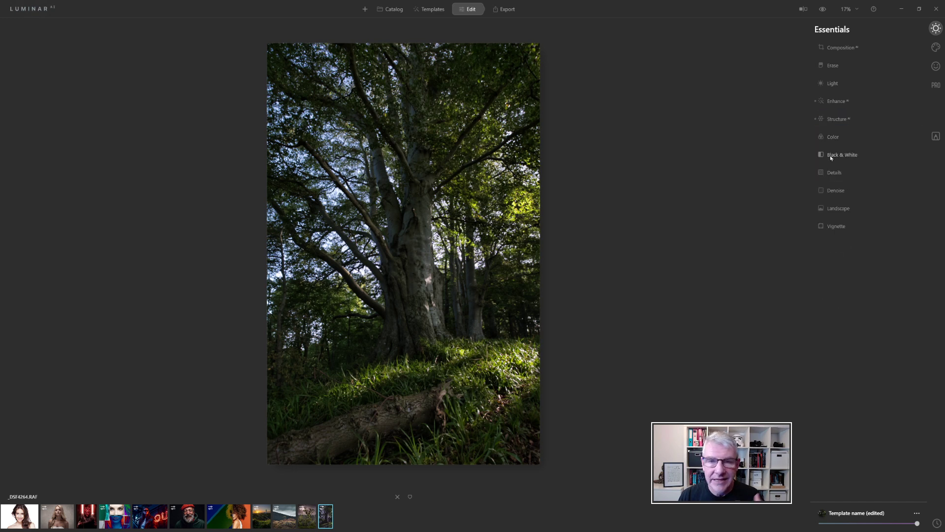
click(841, 173)
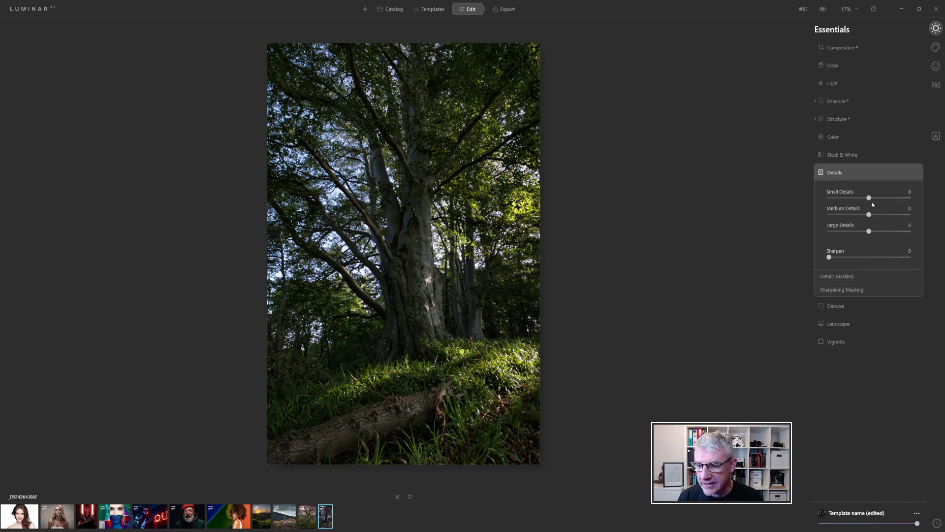
drag(869, 198, 873, 198)
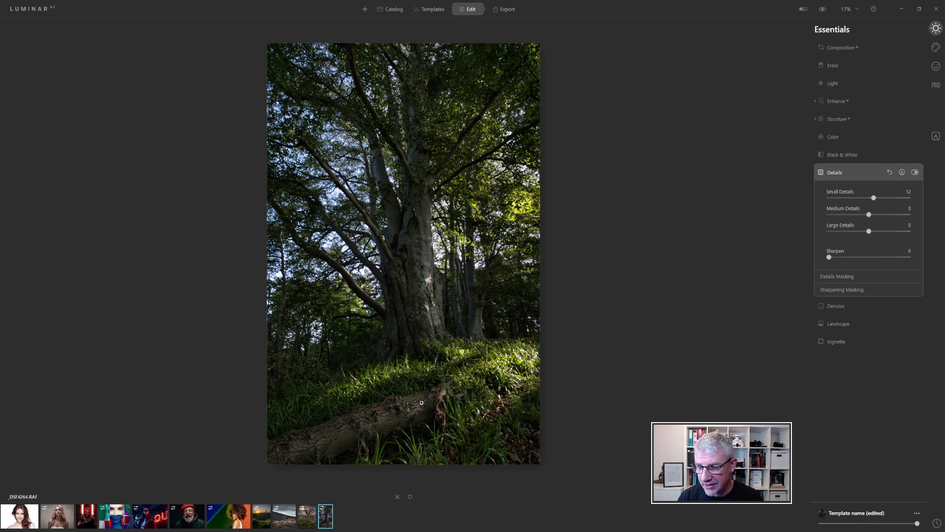
Set Landscape Foliage Enhancer to 21 with Dehaze left at 0, then collapse Landscape
click(837, 323)
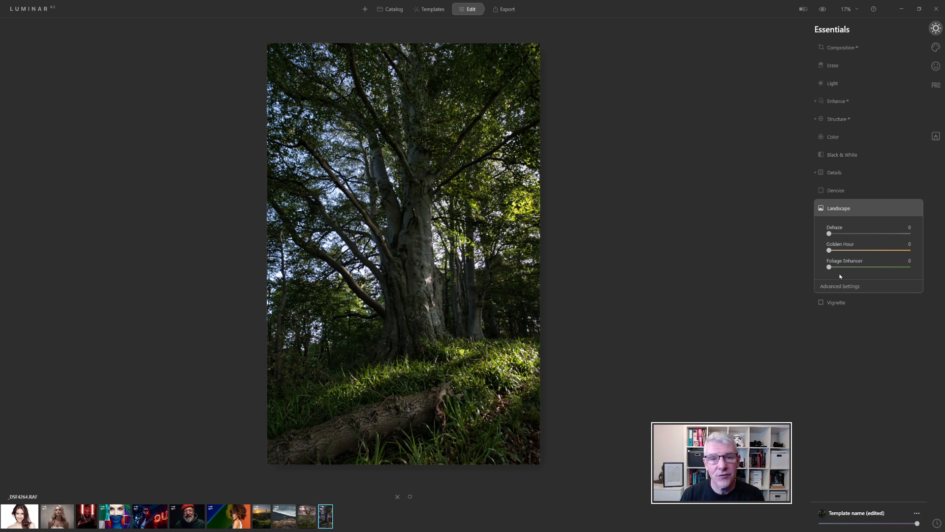
drag(829, 267, 842, 267)
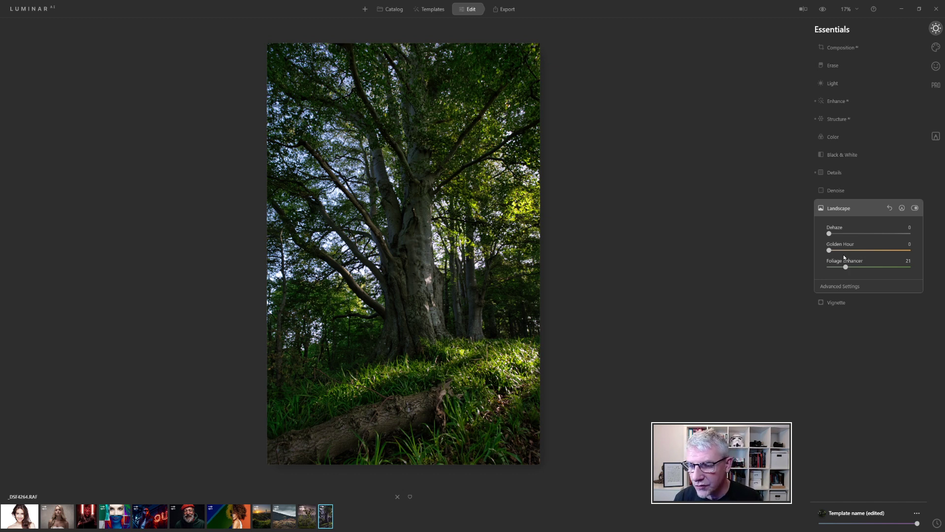
drag(829, 235, 845, 236)
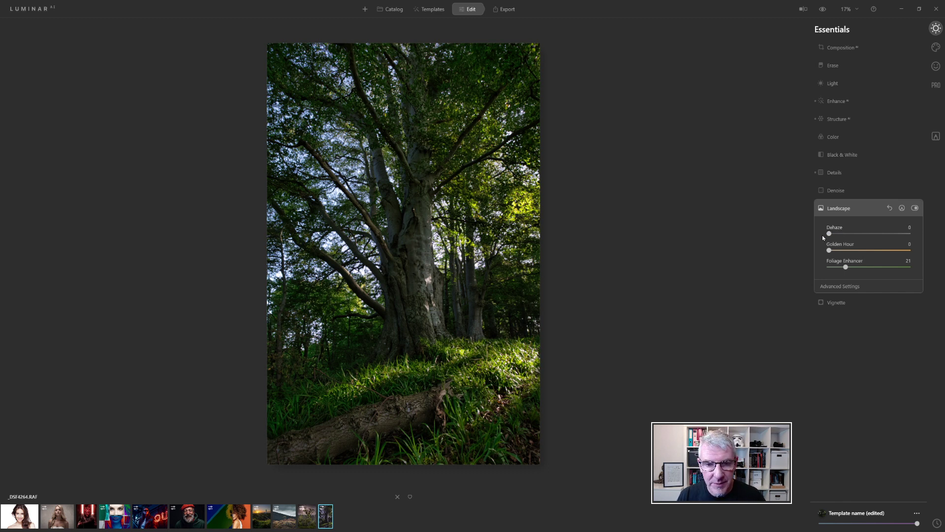
click(838, 207)
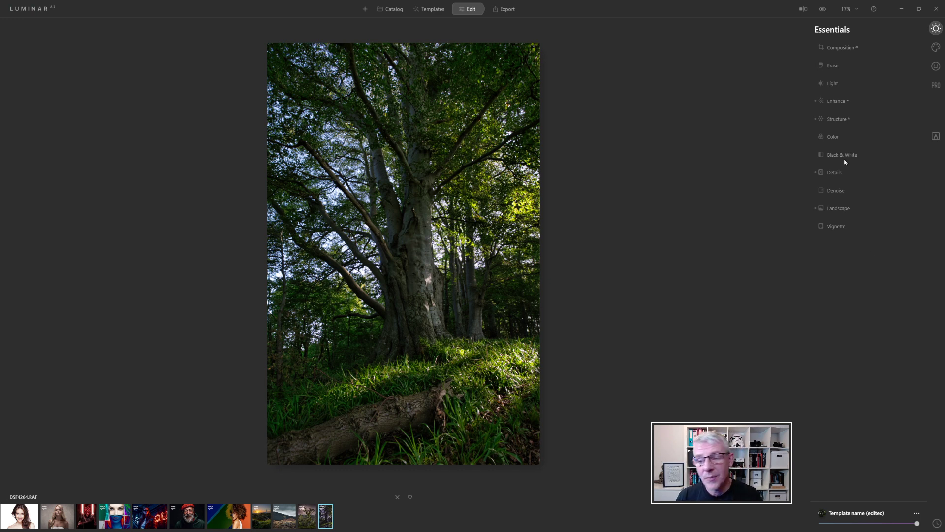
In the Professional tools, open Color Harmony and expand Color Contrast, Split Color Warmth and Color Balance
click(935, 90)
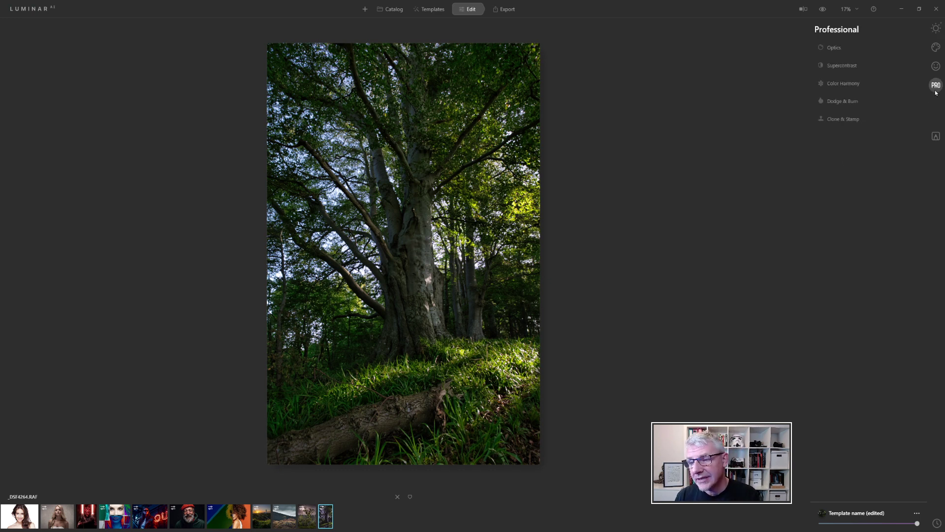
click(839, 84)
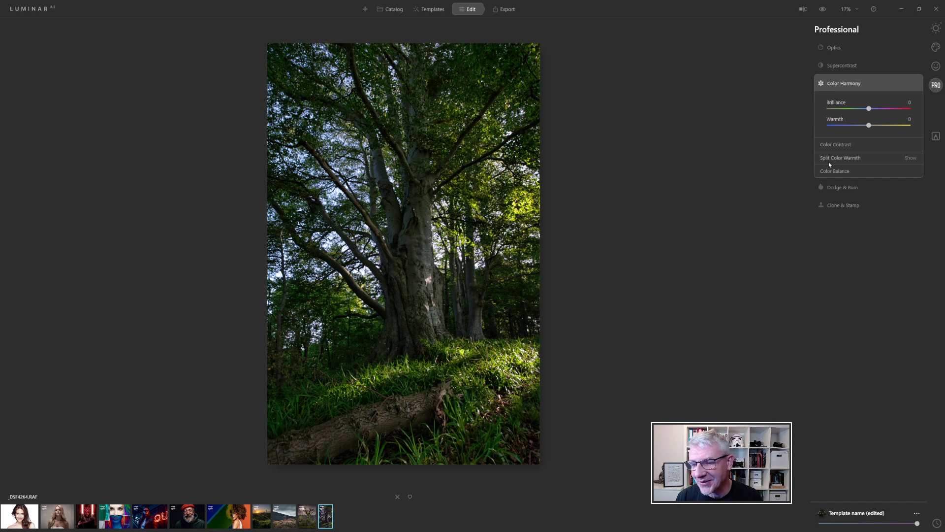
click(834, 144)
click(834, 197)
click(840, 254)
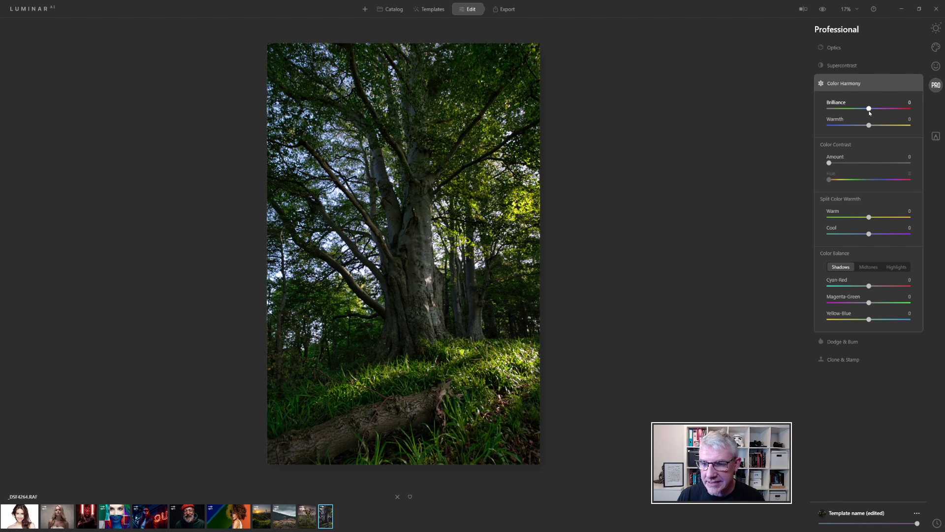
Set Color Harmony Brilliance to -44 and Warmth to 16
drag(870, 113, 853, 113)
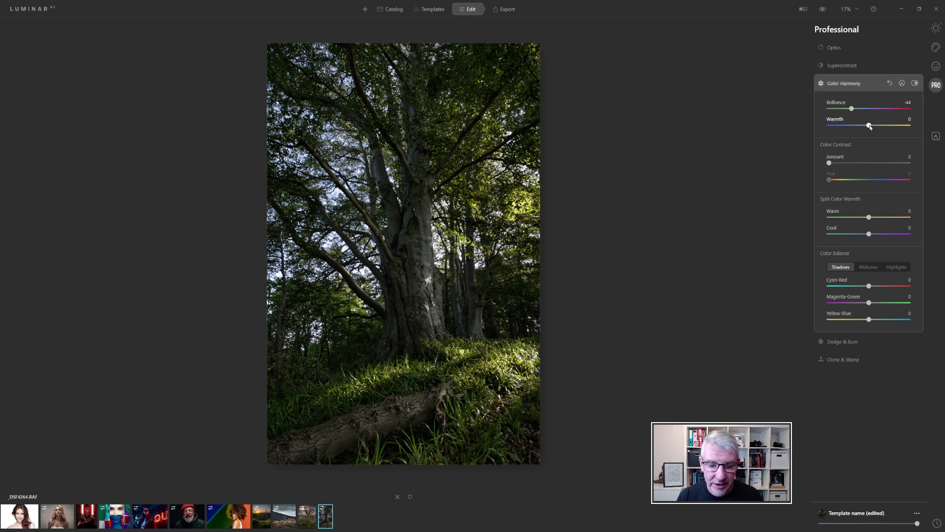
drag(870, 126, 891, 128)
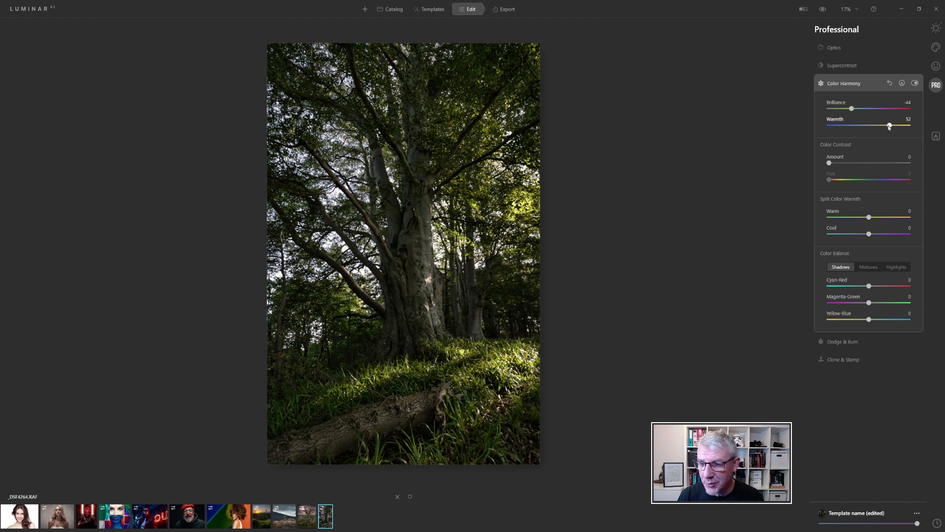
drag(889, 127, 875, 129)
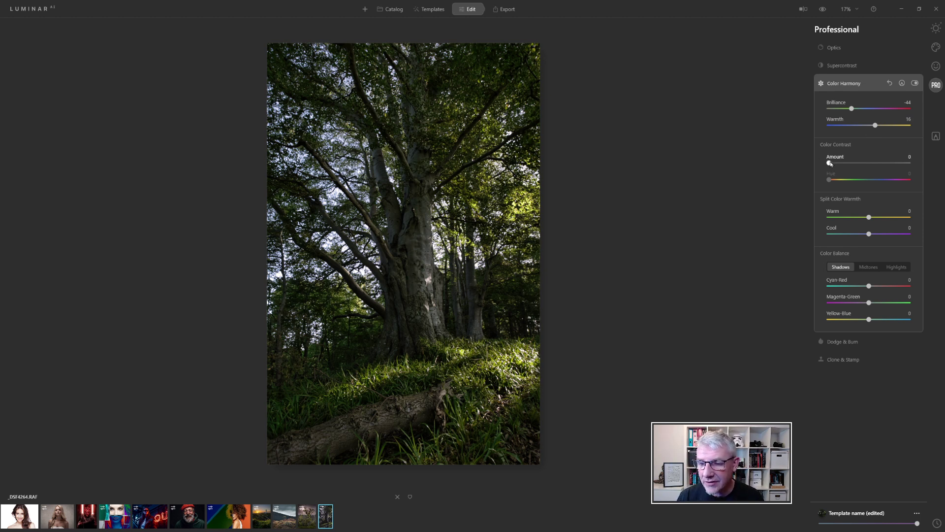
Try Color Contrast, reset Split Color Warmth Cool to 0, and set Magenta-Green to -6
drag(830, 164, 799, 167)
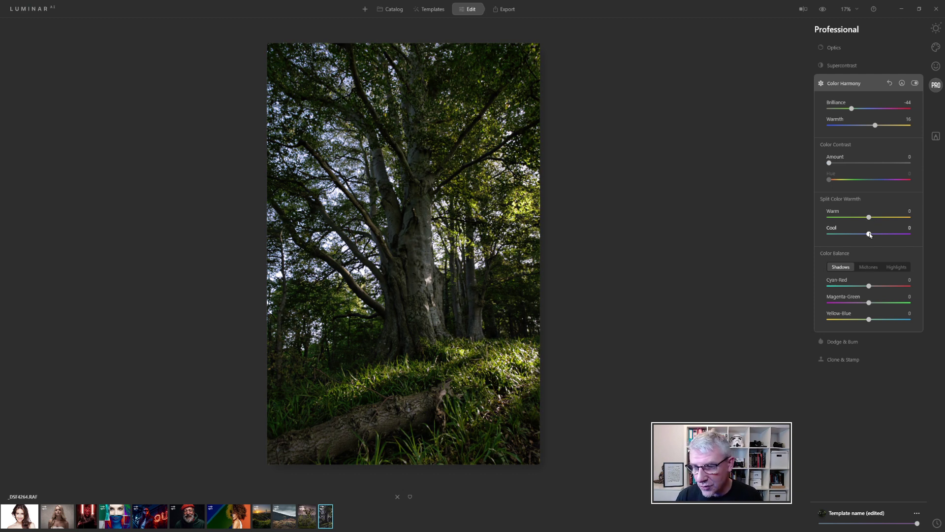
drag(869, 236, 846, 242)
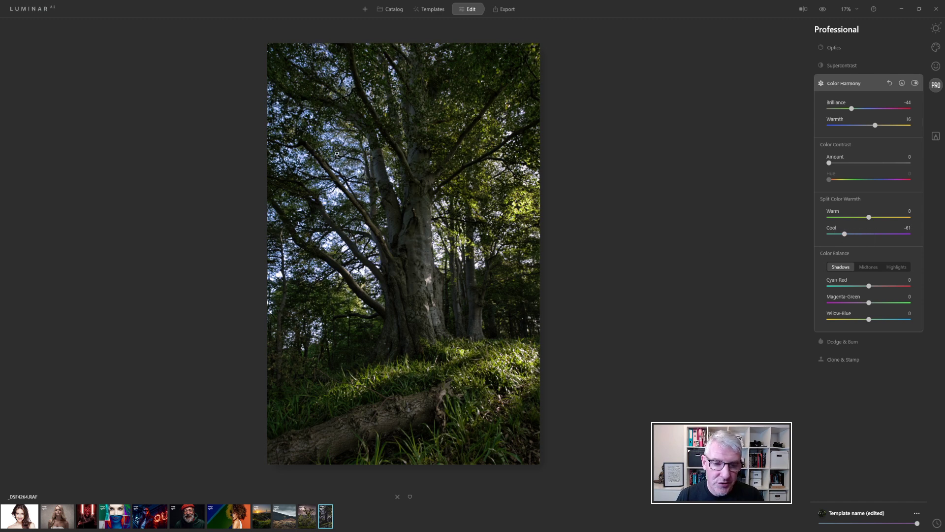
double_click(845, 234)
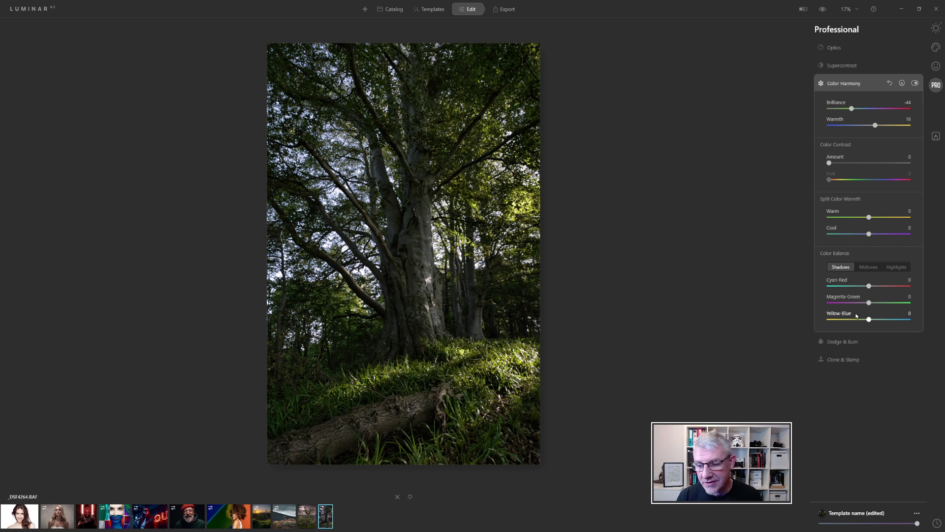
drag(869, 303, 867, 305)
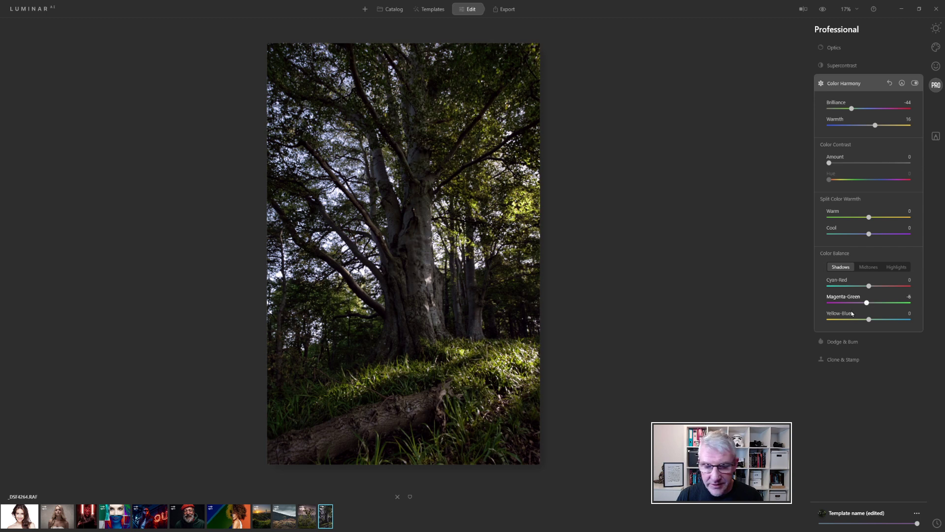
Toggle the Color Harmony effect off and on to compare before and after
click(915, 83)
click(915, 84)
click(914, 84)
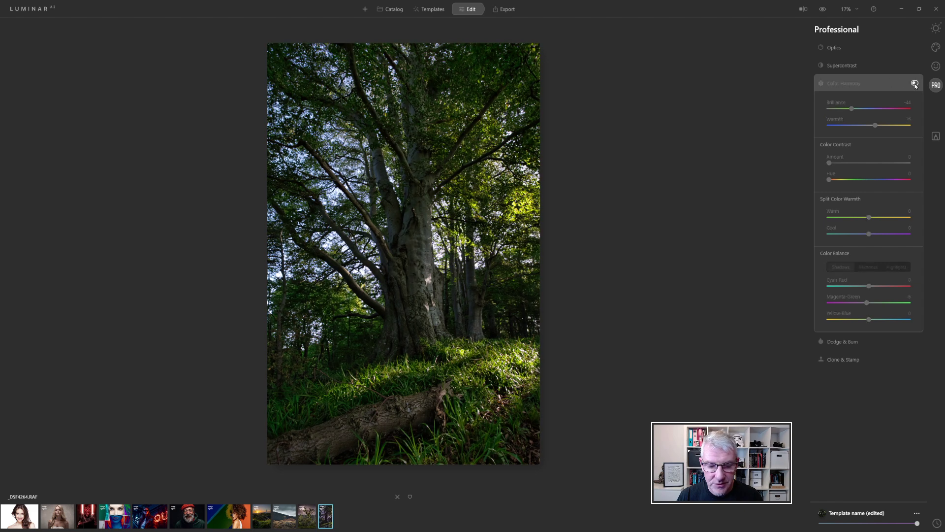
click(915, 84)
click(915, 84)
click(915, 84)
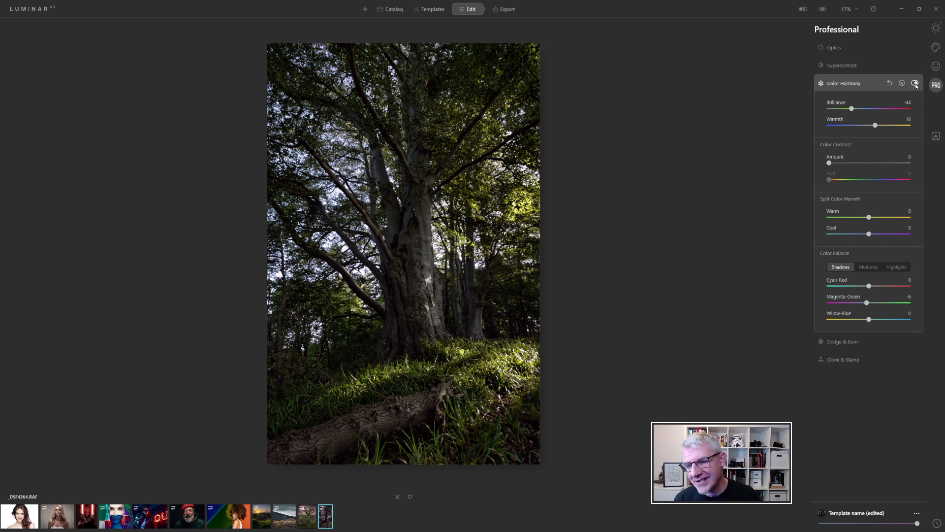
Open Supercontrast and settle Highlights Contrast at 6 after testing the maximum
click(850, 86)
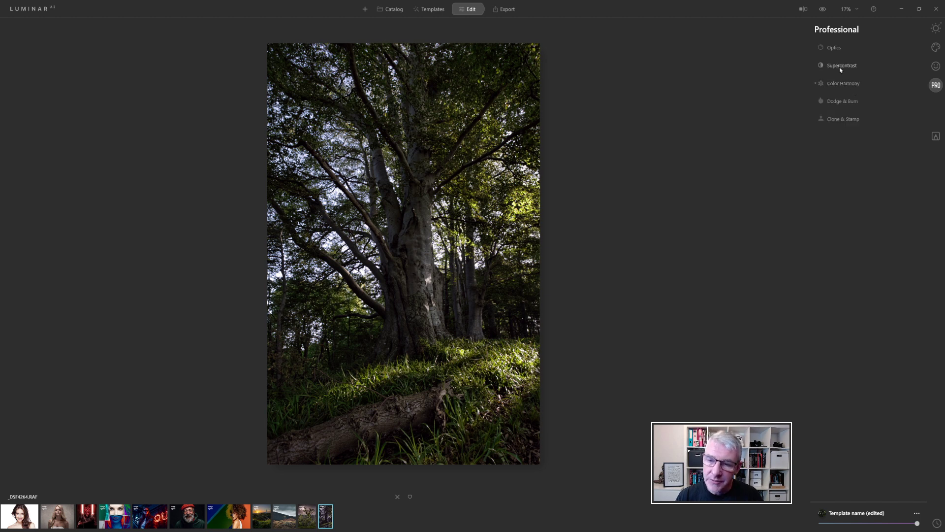
click(842, 67)
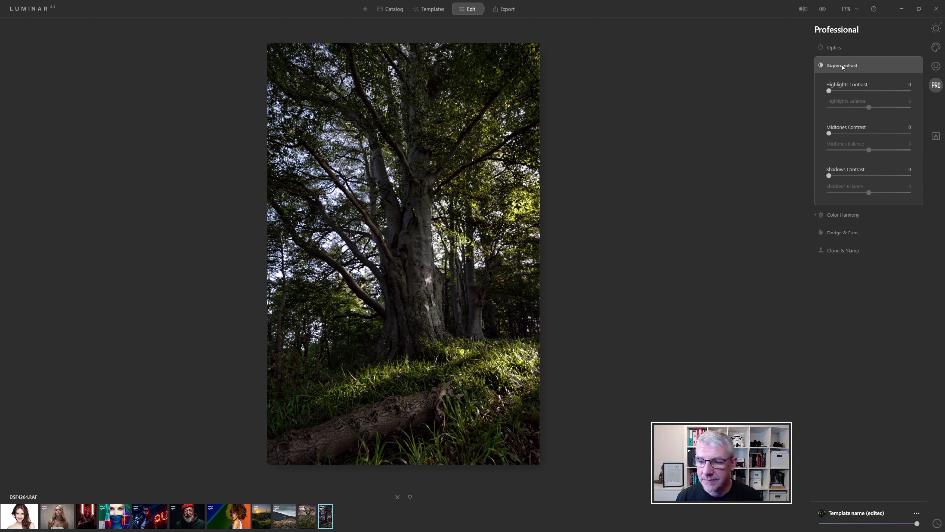
drag(828, 91, 919, 101)
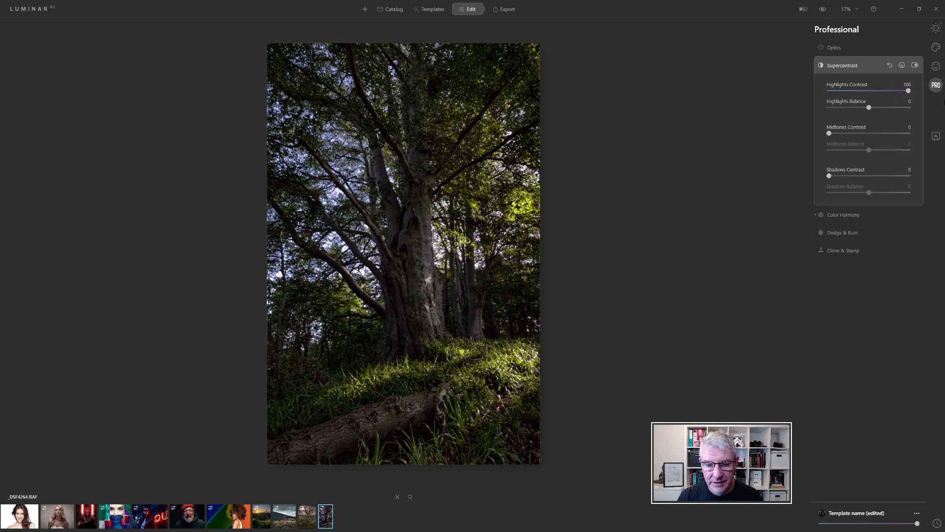
drag(908, 91, 812, 93)
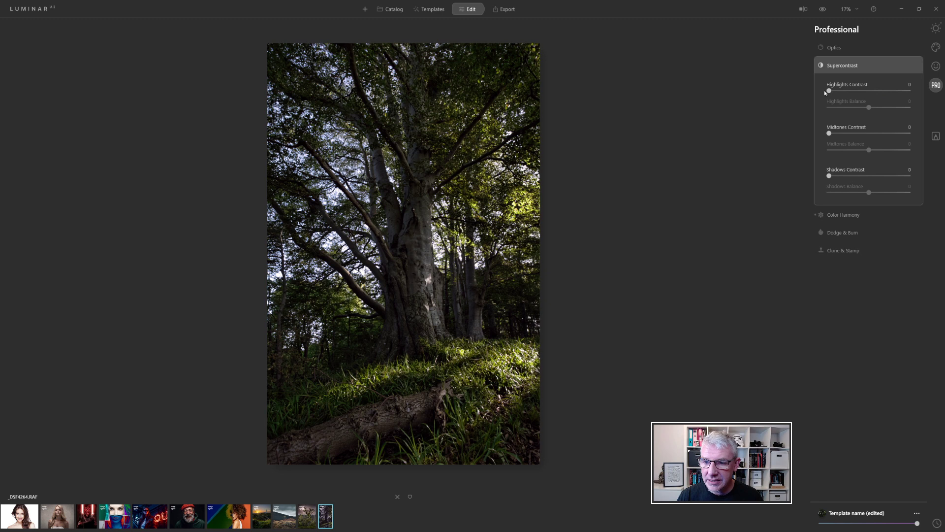
drag(829, 91, 908, 91)
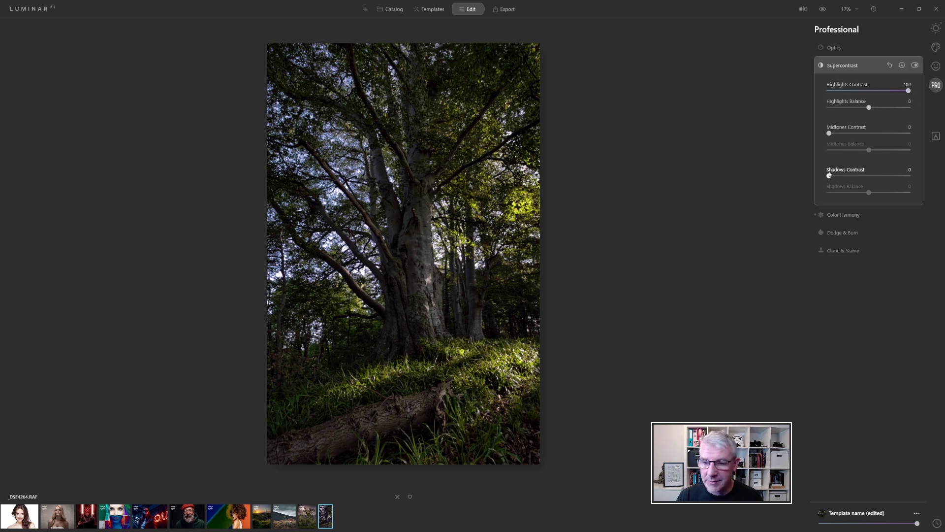
drag(908, 91, 836, 97)
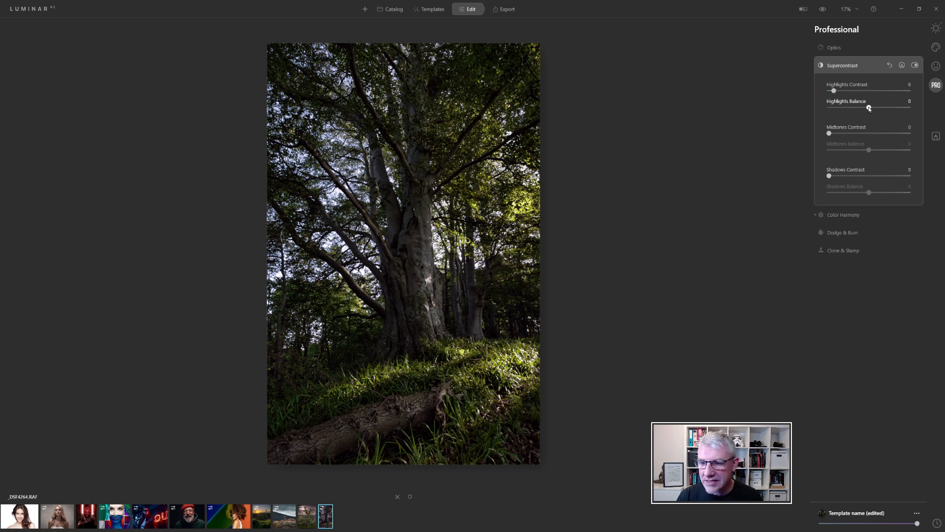
Try Highlights Balance at both extremes, then reset it to 0
drag(869, 109, 815, 110)
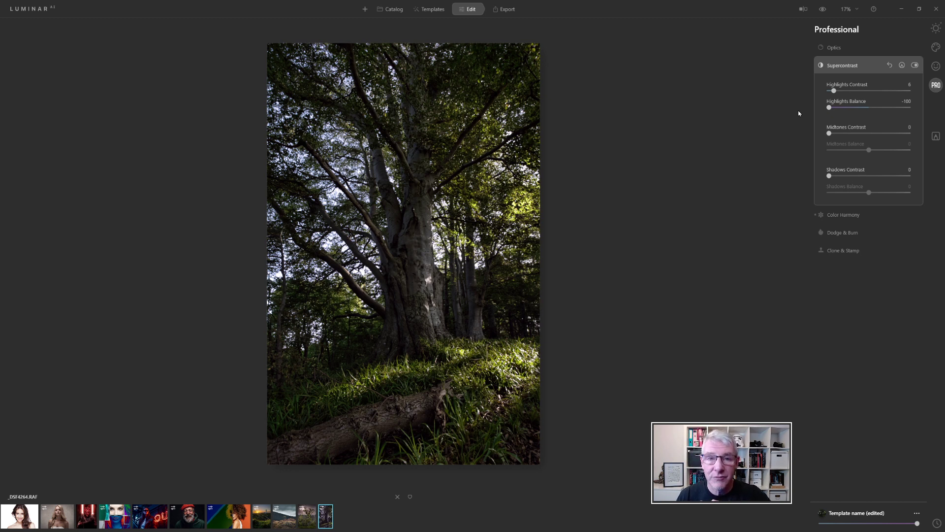
drag(836, 108, 885, 109)
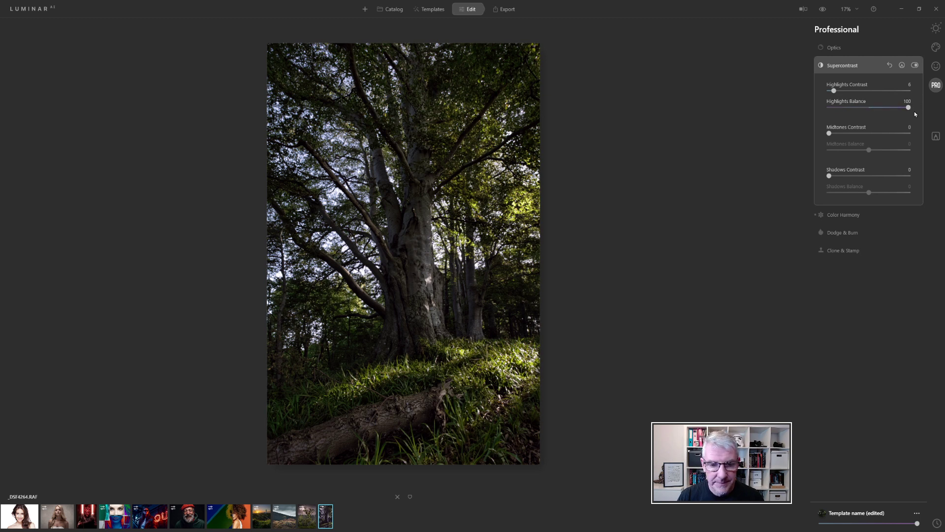
double_click(909, 108)
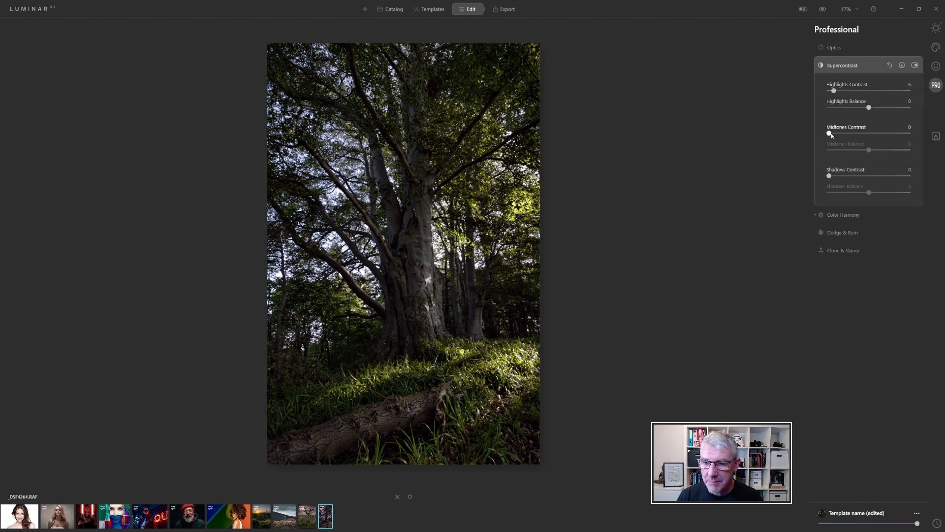
Settle Supercontrast Midtones Contrast at 3 and Shadows Contrast at 49, and expand Color Harmony
drag(870, 137, 940, 142)
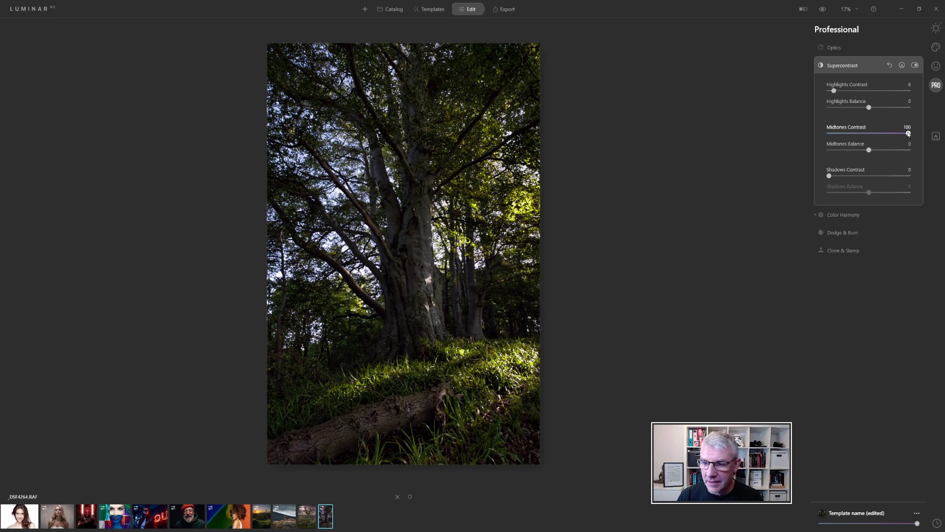
drag(890, 133, 831, 135)
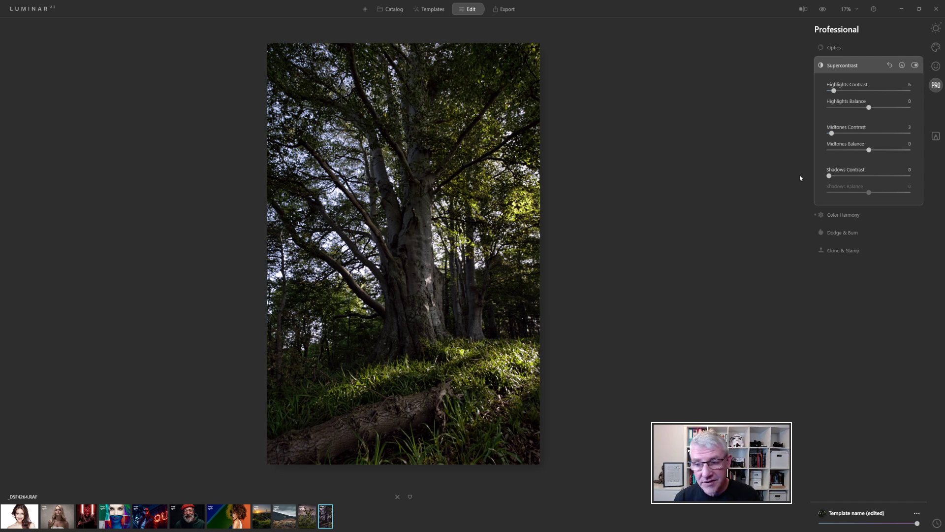
drag(829, 177, 863, 178)
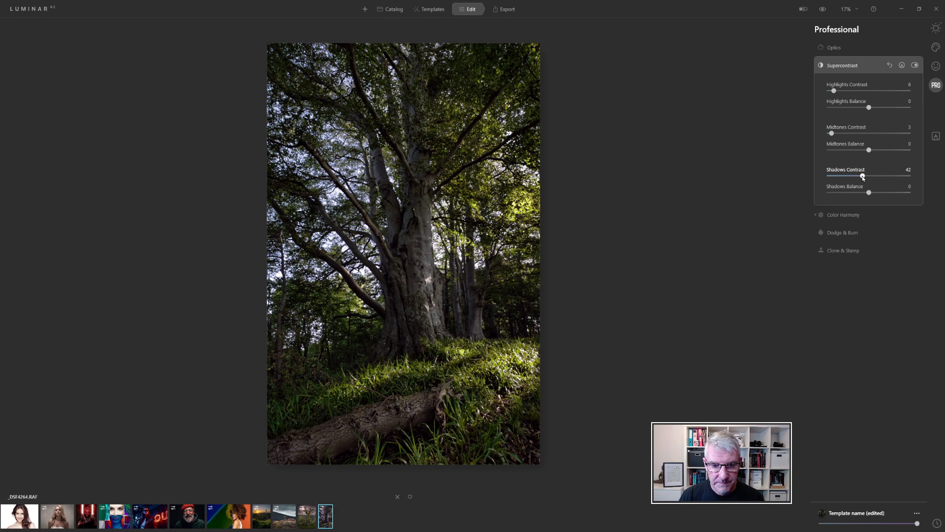
drag(863, 176, 882, 177)
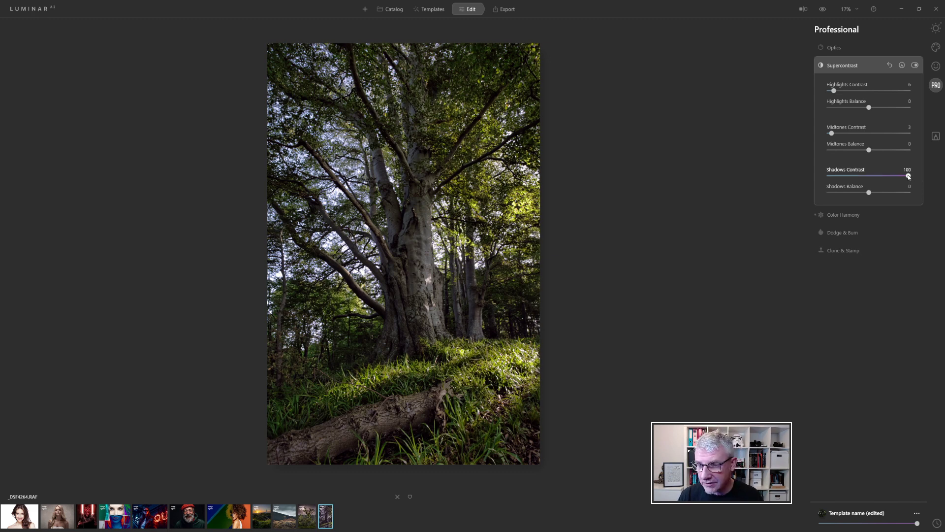
drag(908, 176, 868, 176)
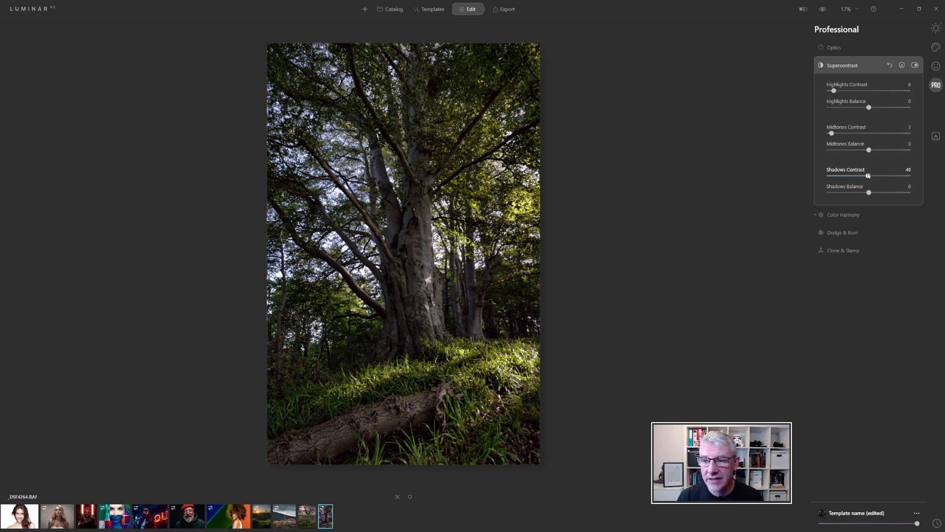
click(849, 215)
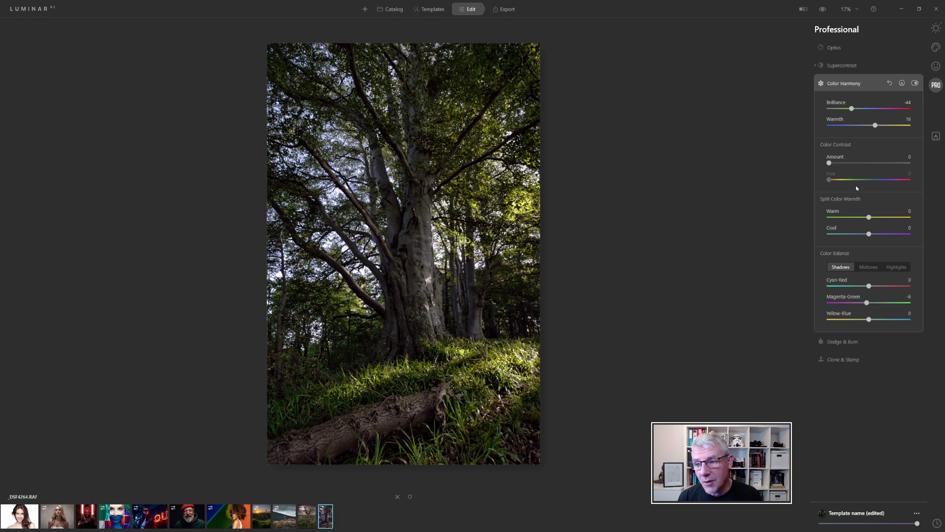
In the Essentials Color tool's HSL controls, shift the Yellow hue to -56
click(937, 32)
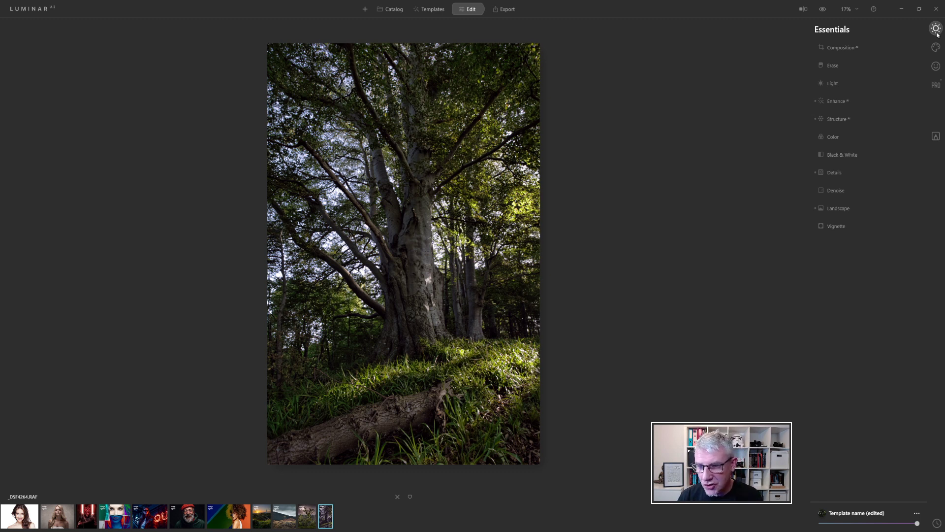
click(831, 138)
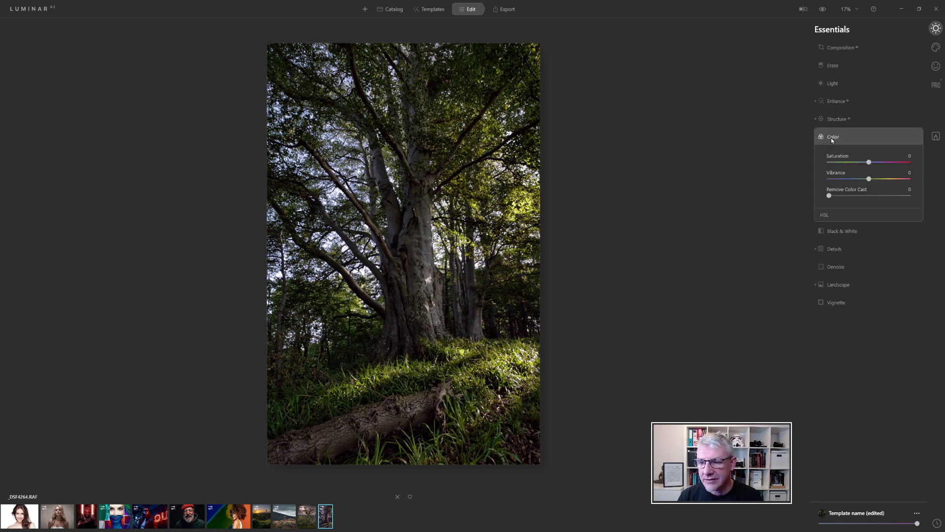
click(825, 217)
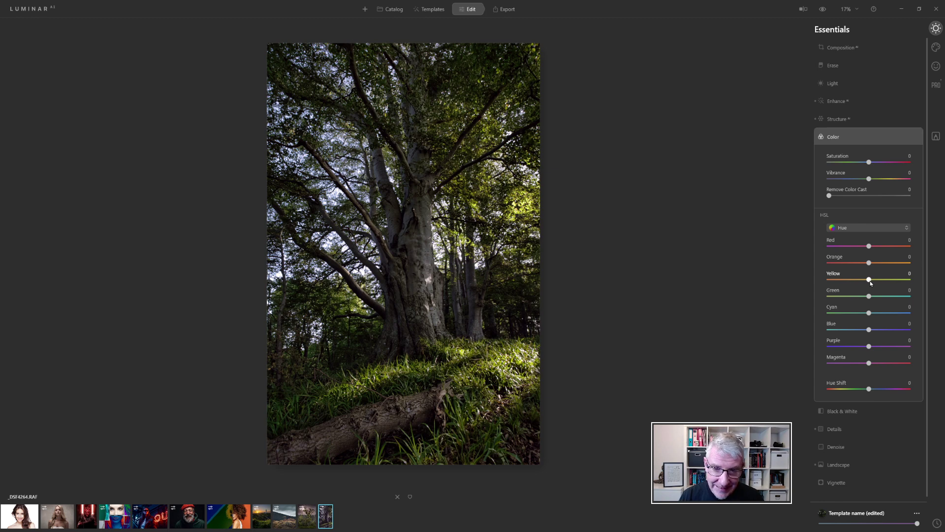
drag(870, 281, 847, 279)
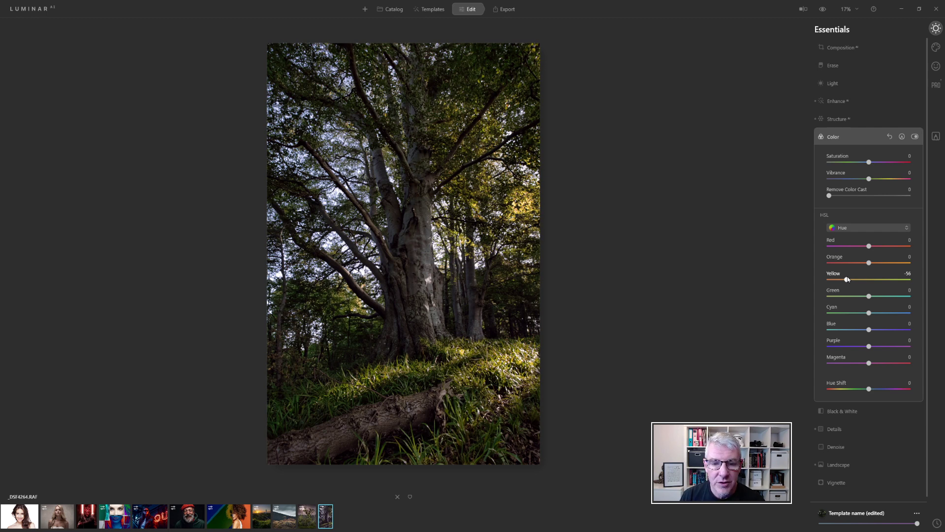
Compare the edit against the original in a split Before/After view, widening the before side
key(backslash)
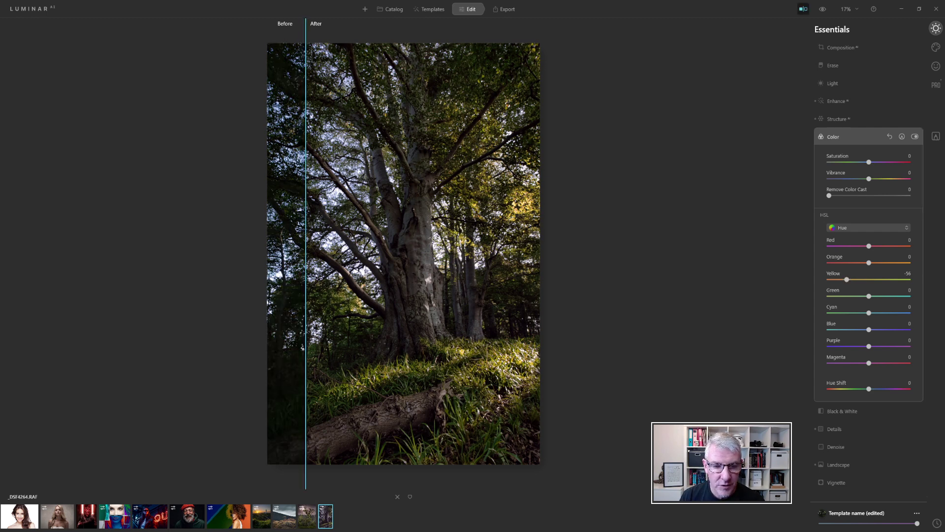
drag(305, 246, 133, 224)
key(backslash)
Flip between the original and edited photo, then shift the HSL Green hue to -26
click(823, 10)
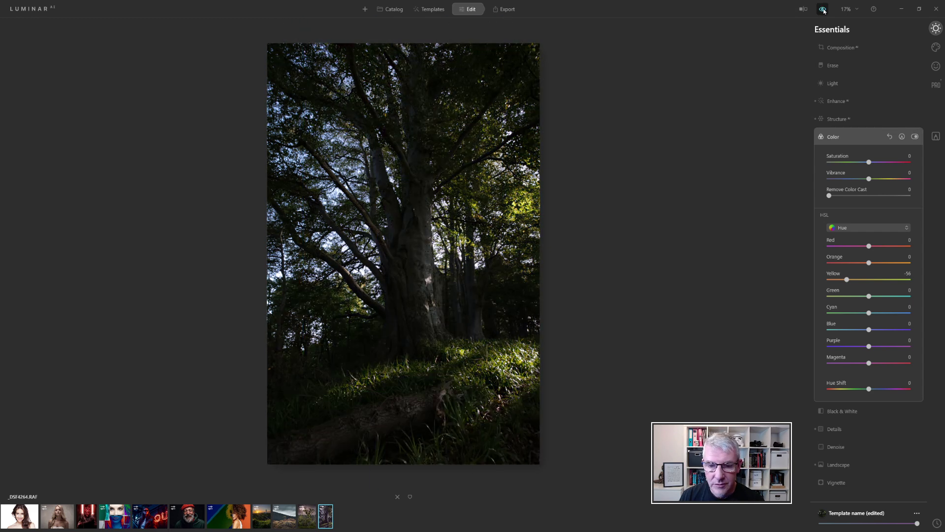
click(823, 10)
click(823, 10)
click(823, 9)
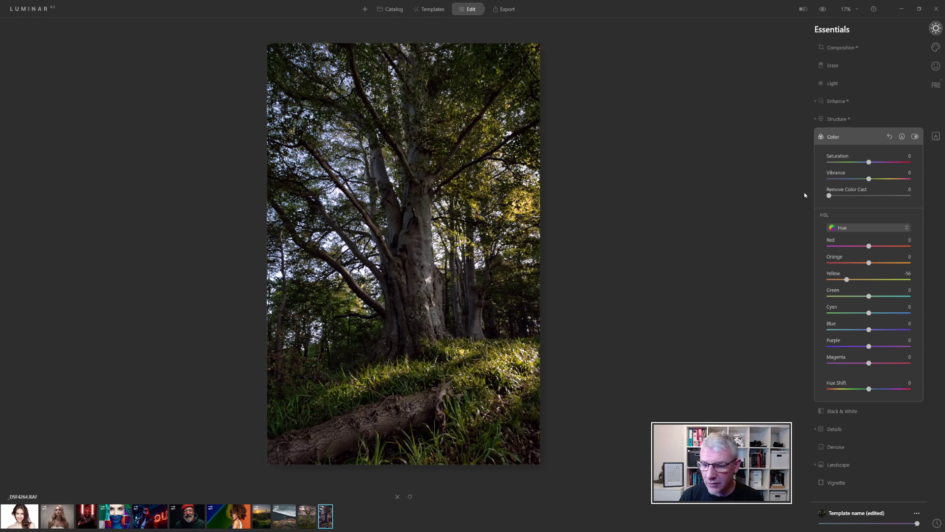
mouse_move(870, 299)
mouse_down()
mouse_move(827, 299)
mouse_move(860, 301)
mouse_up()
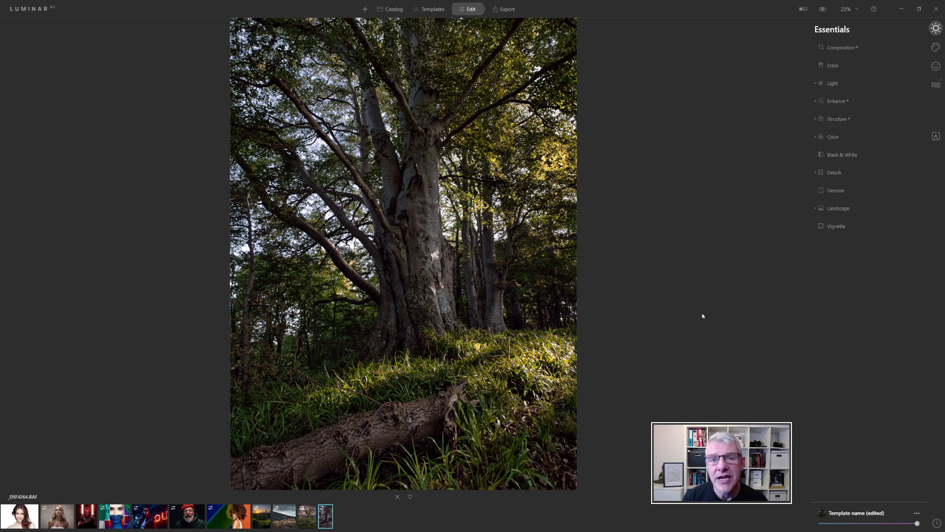
Zoom into the fallen log, paint over its two pale bark marks with an enlarged Erase brush, erase them, and fit the photo
click(414, 426)
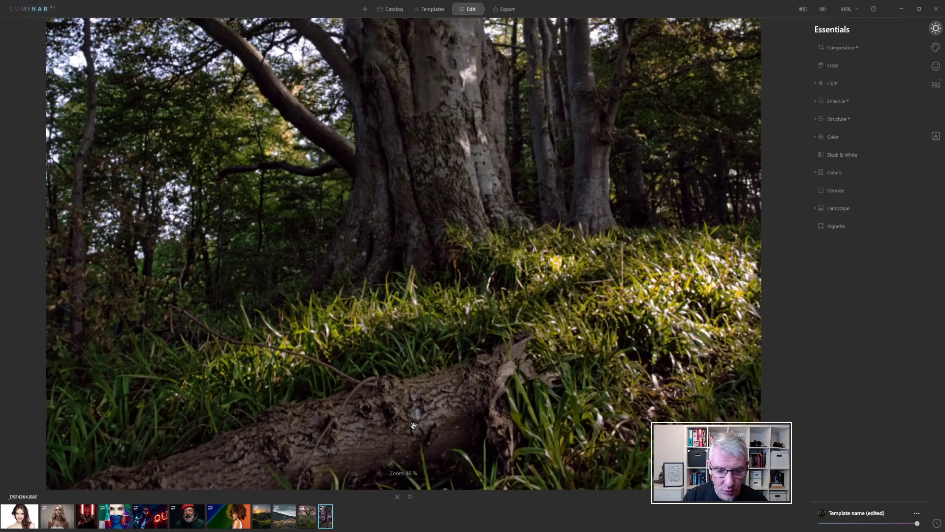
scroll(414, 426, up, 5)
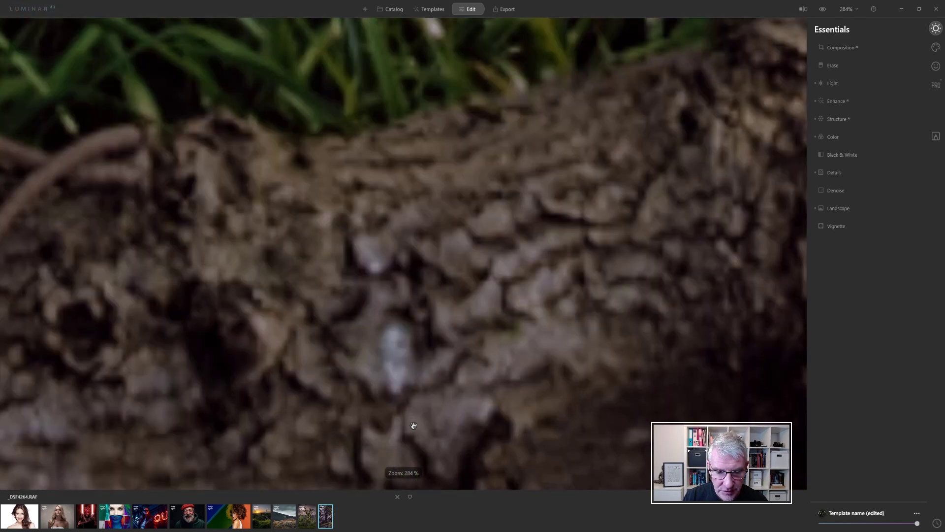
scroll(413, 426, down, 3)
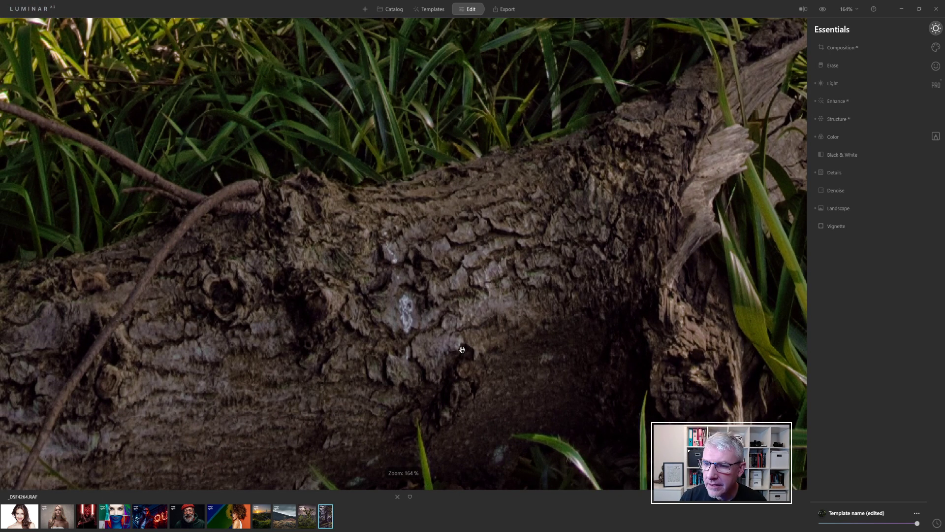
click(833, 65)
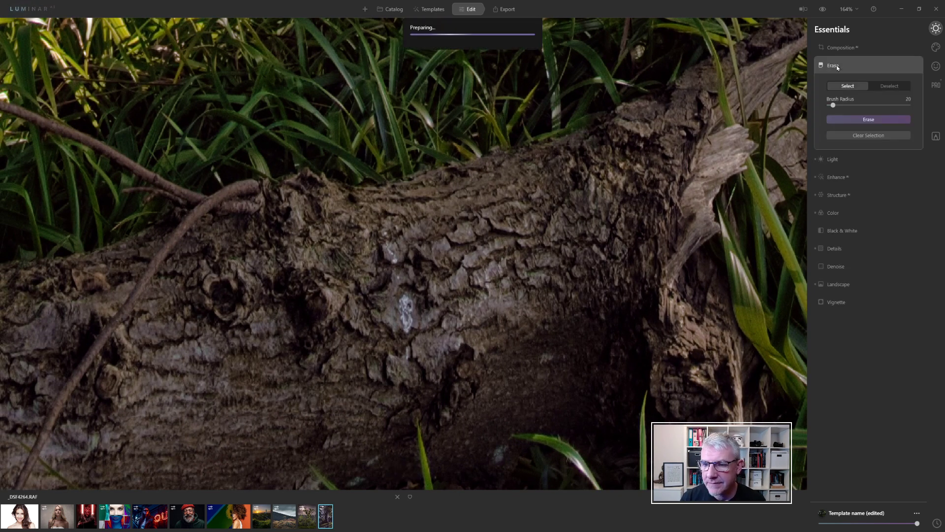
key(bracketright)
key(bracketright)
key(bracketright)
key(bracketright)
key(bracketright)
key(bracketright)
key(bracketright)
key(bracketright)
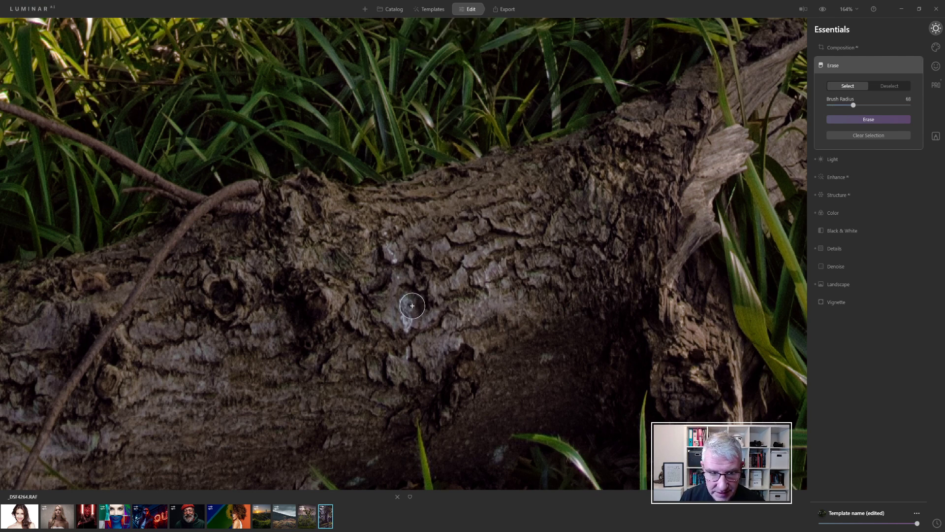
drag(406, 302, 407, 327)
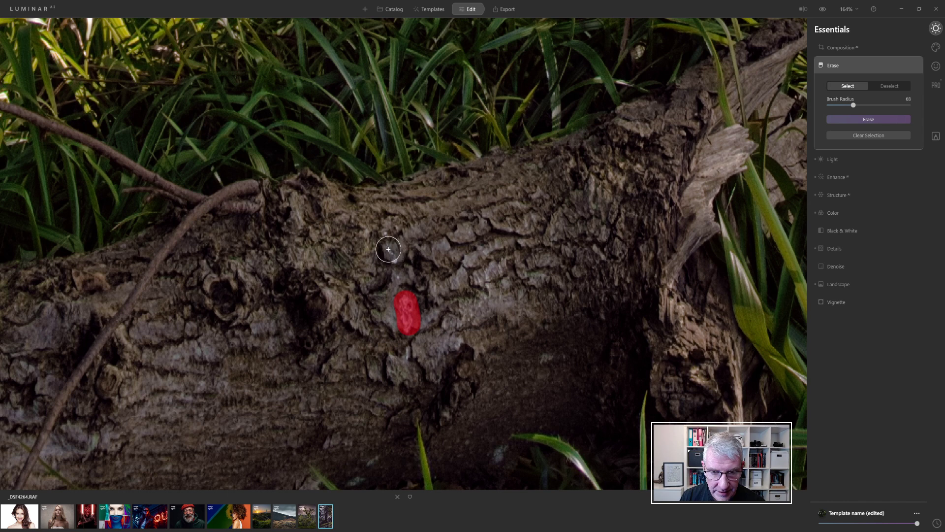
drag(390, 245, 393, 256)
click(397, 276)
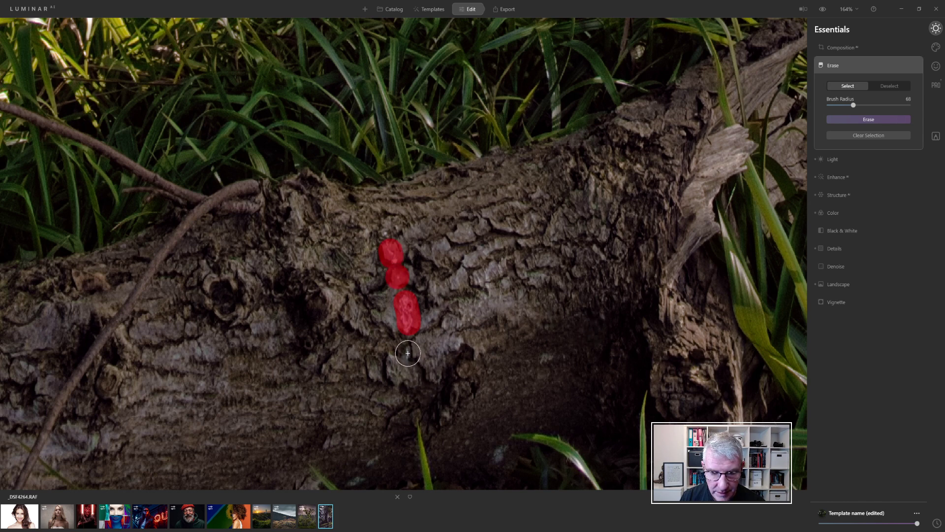
click(866, 120)
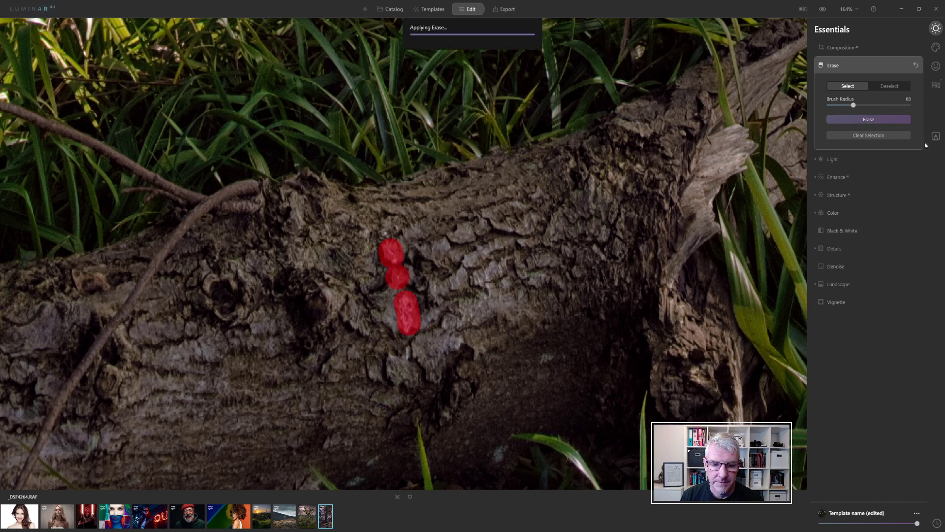
key(ctrl+0)
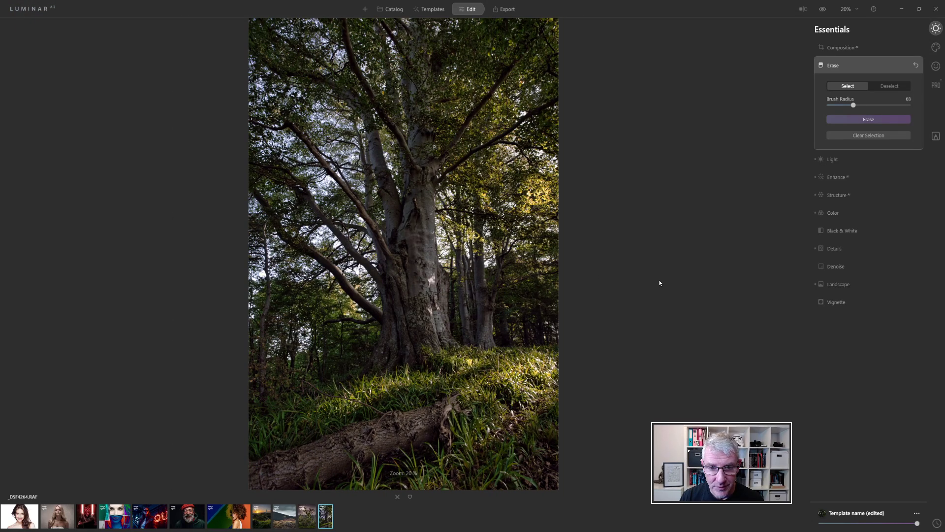
click(824, 12)
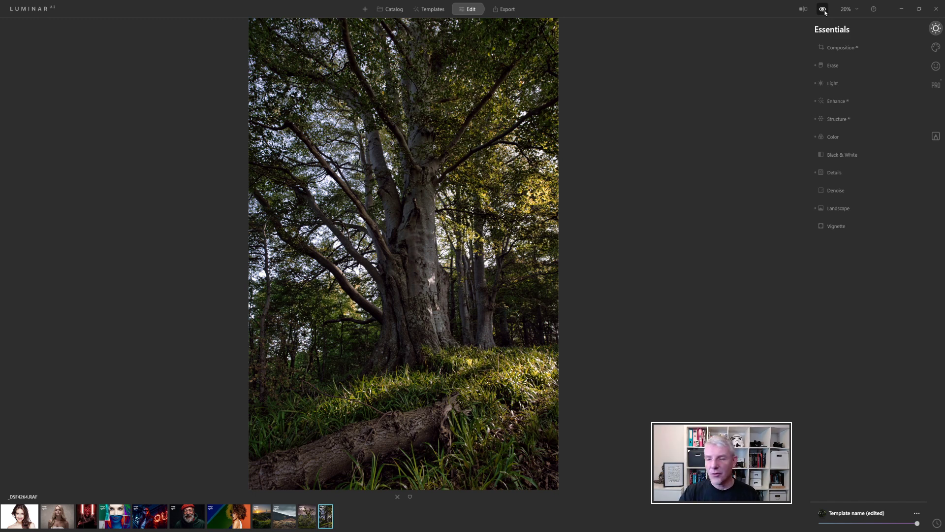
key(c)
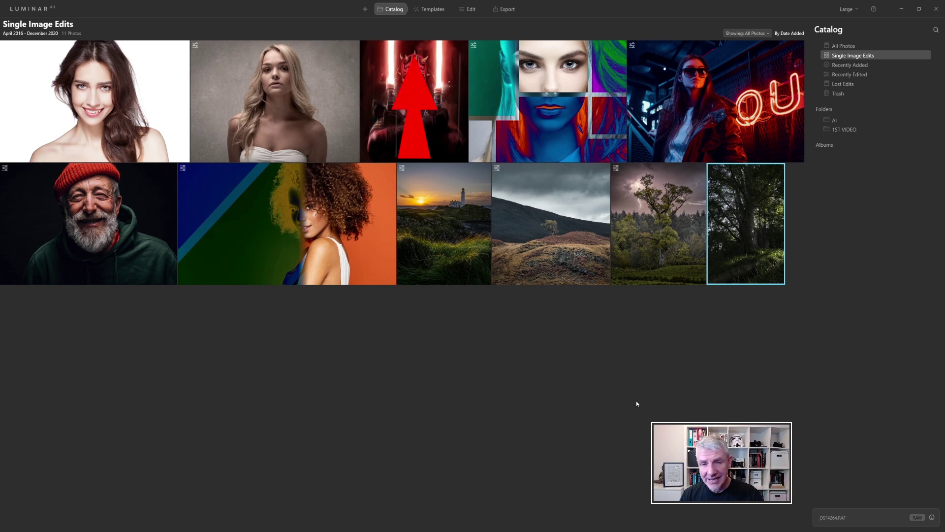
key(Return)
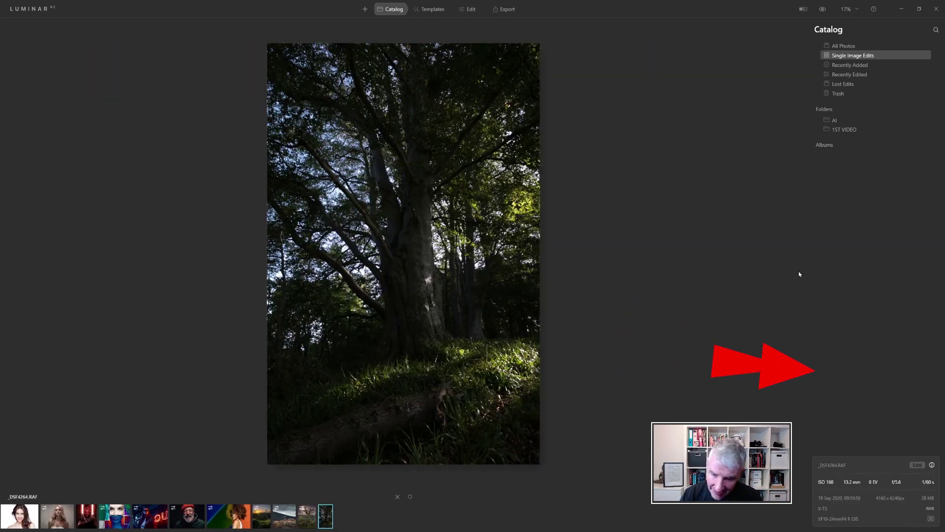
key(e)
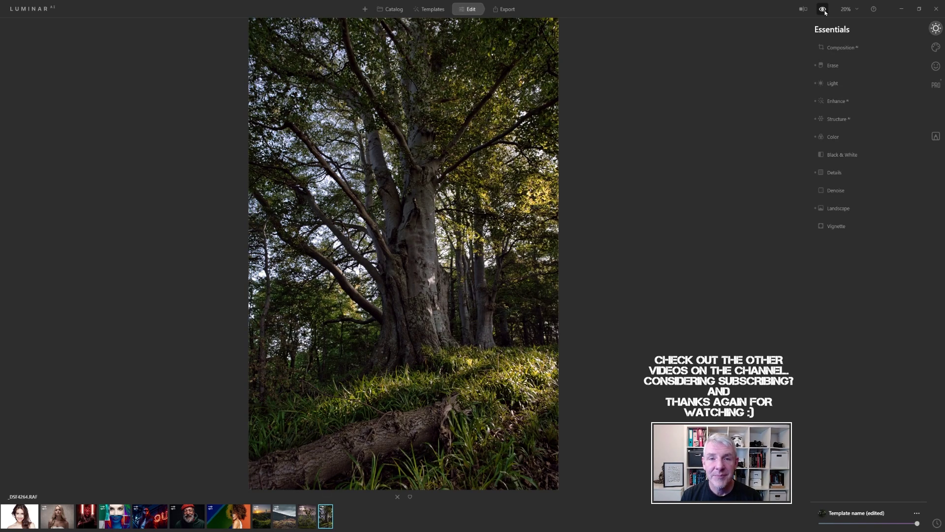